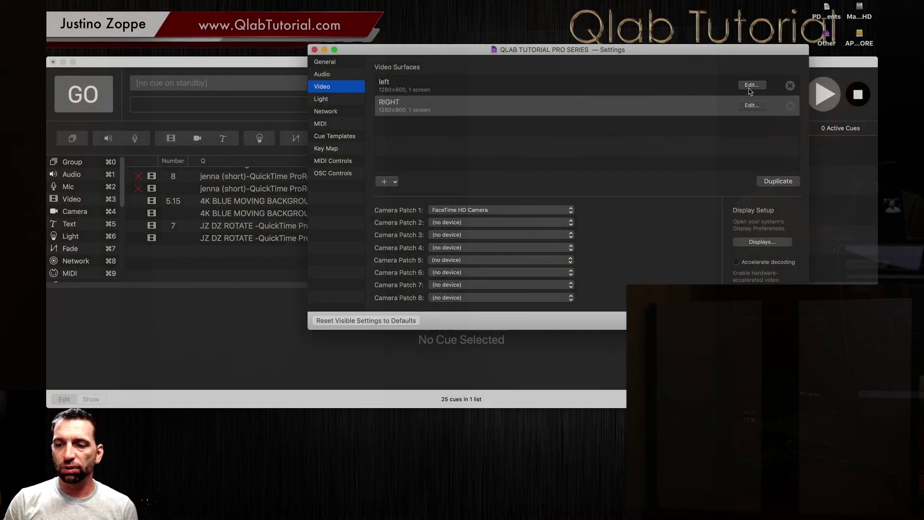
# Turn on the alignment grid for the left surface's EPSON PJ projector.
pyautogui.click(748, 84)
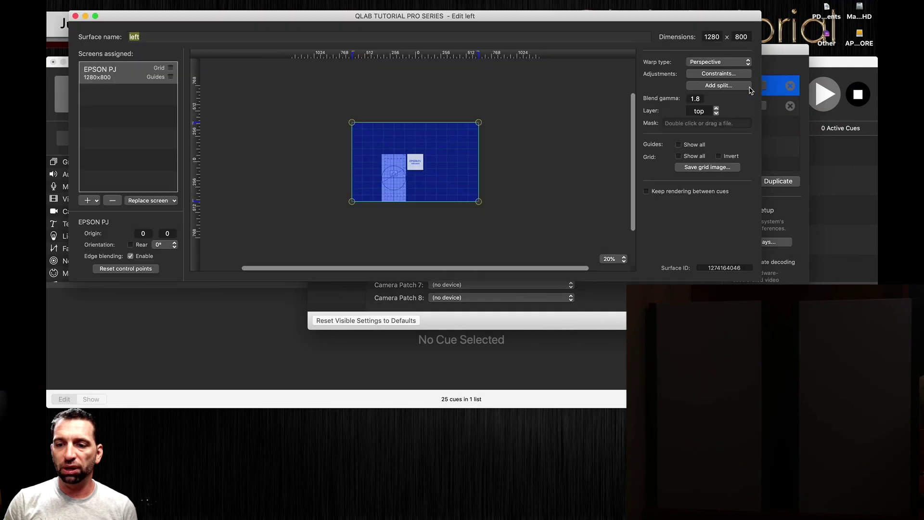
pyautogui.click(171, 68)
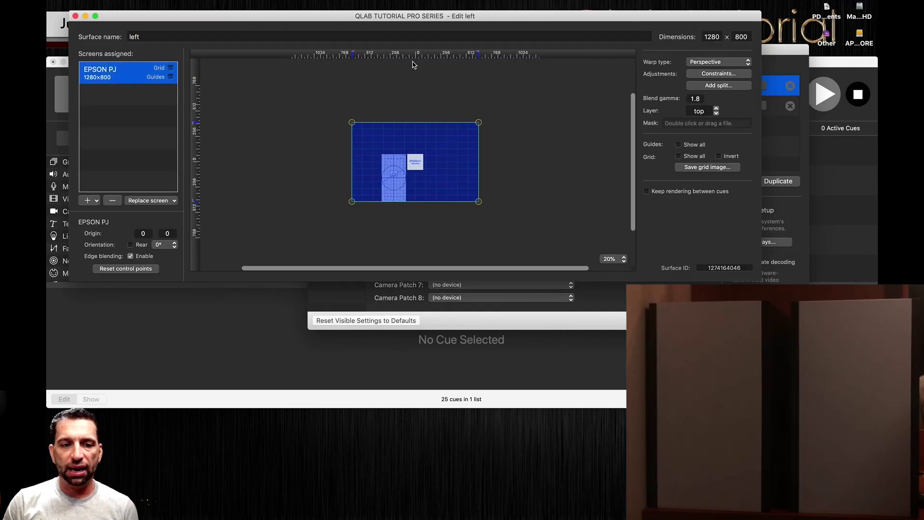
pyautogui.click(75, 16)
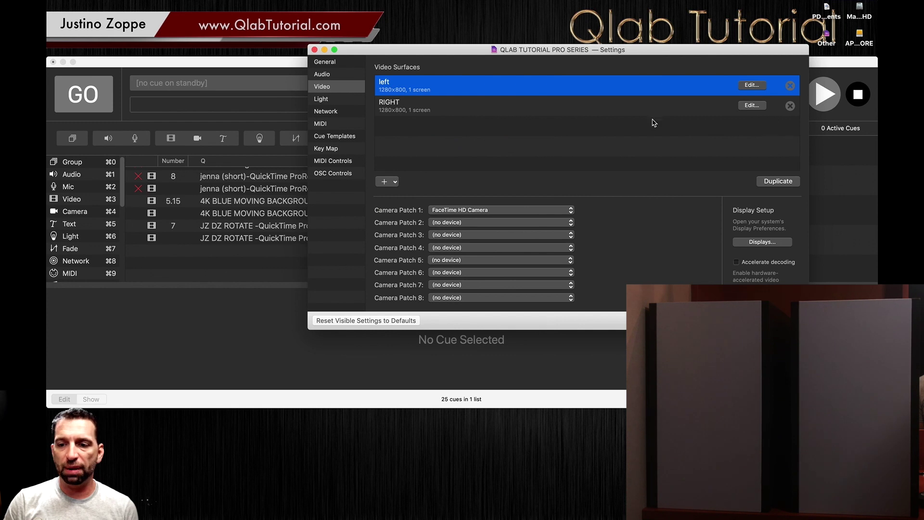
# Turn off the alignment grid on the RIGHT surface and close Settings.
pyautogui.click(754, 106)
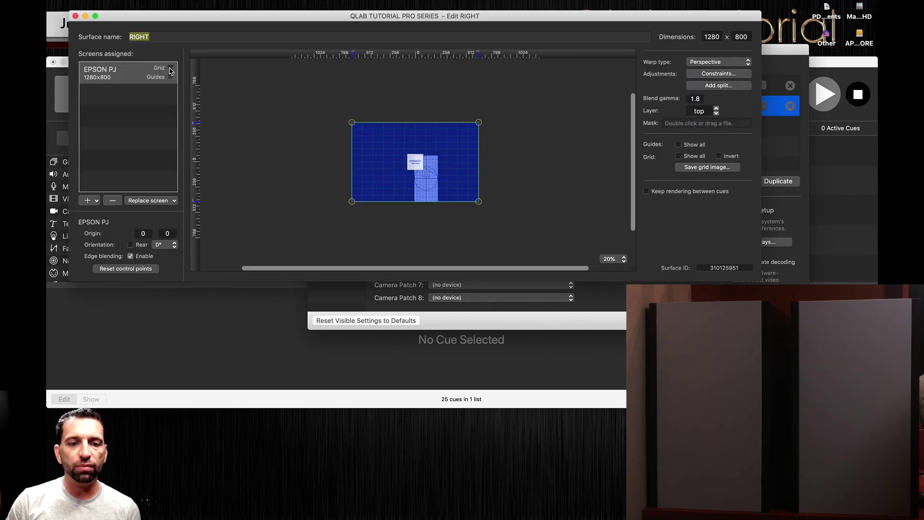
pyautogui.click(171, 68)
pyautogui.click(171, 67)
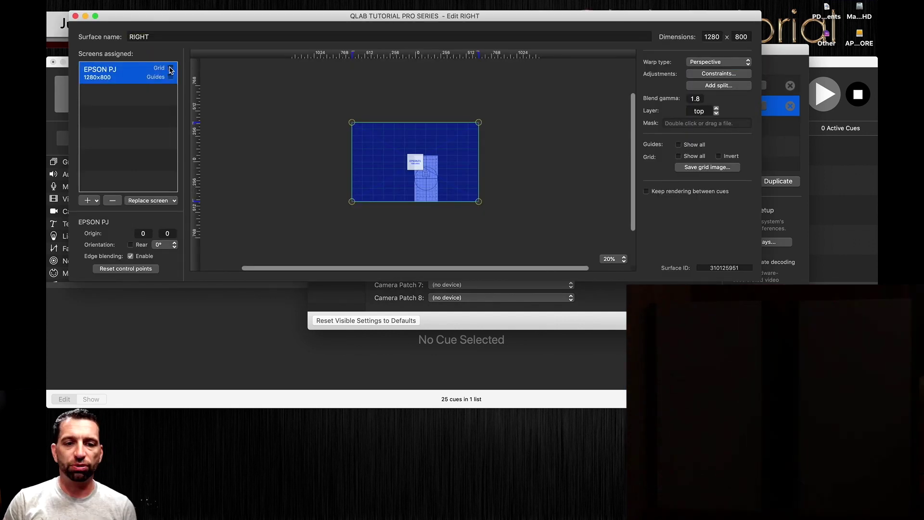
pyautogui.click(75, 16)
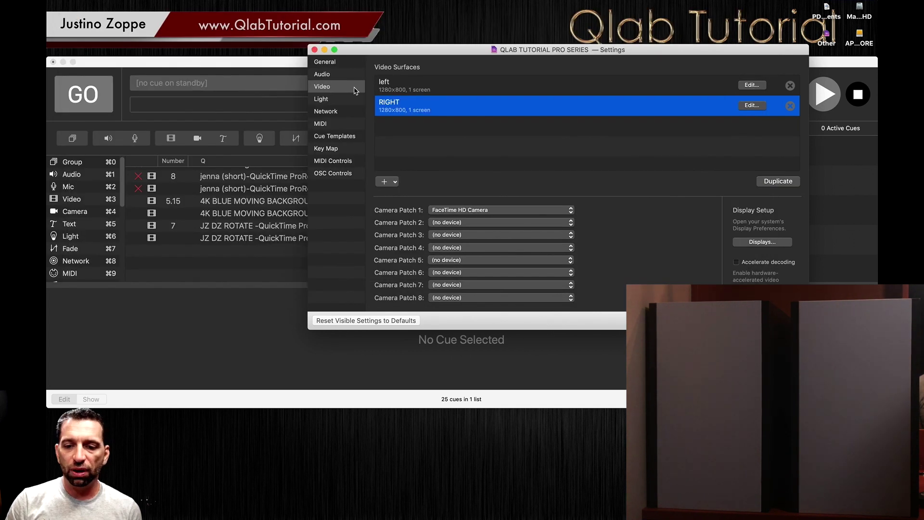
pyautogui.press('super+w')
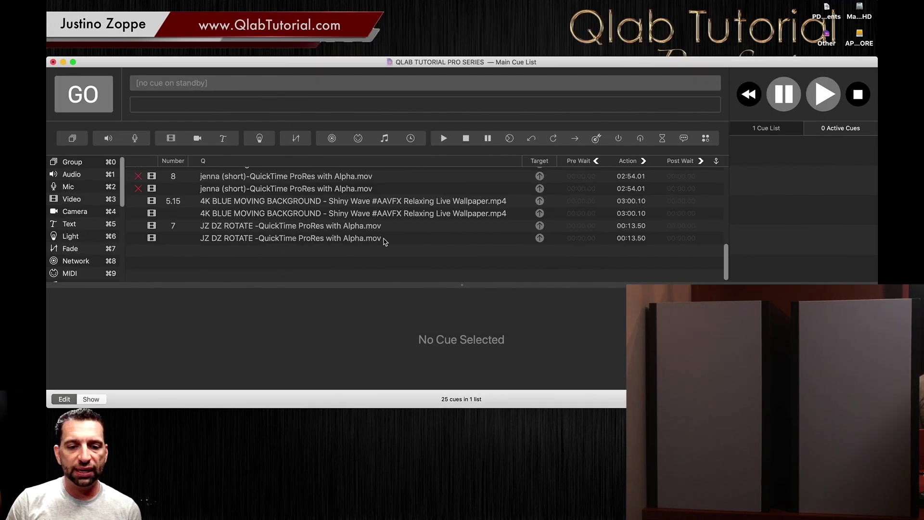
pyautogui.click(248, 204)
pyautogui.press('space')
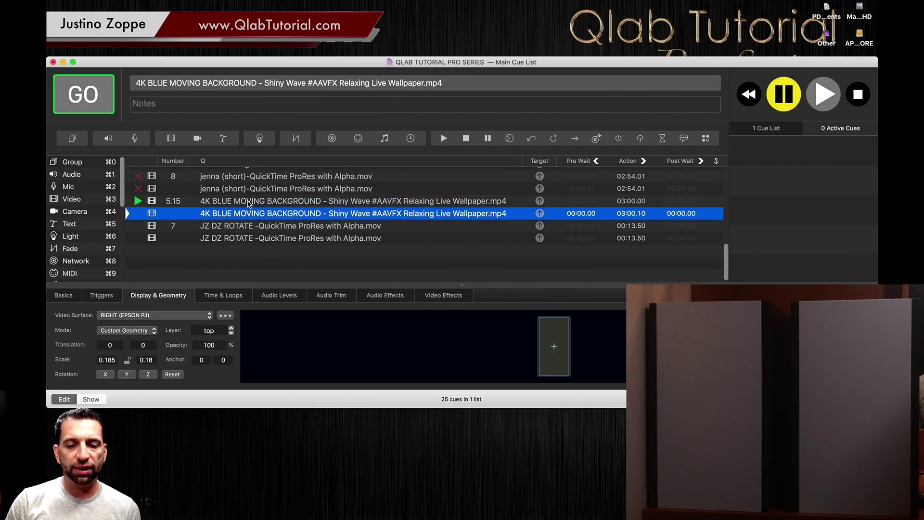
pyautogui.press('space')
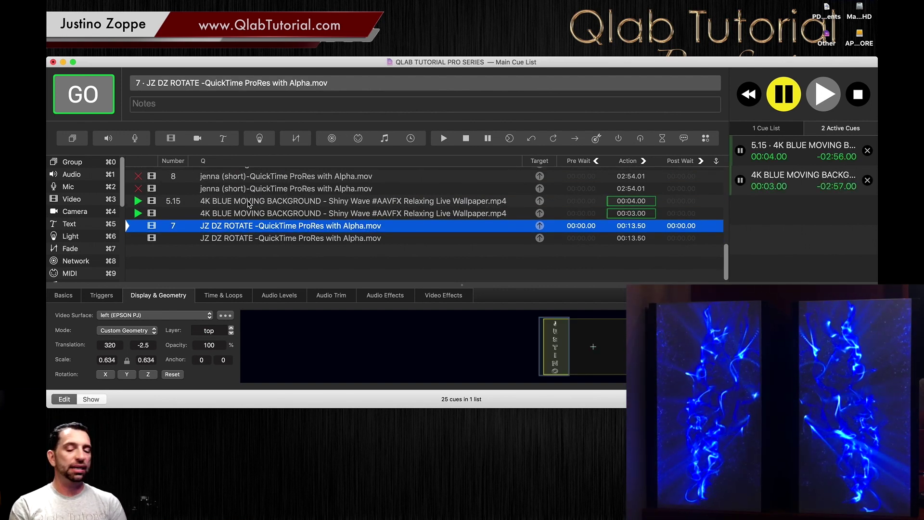
pyautogui.press('Escape')
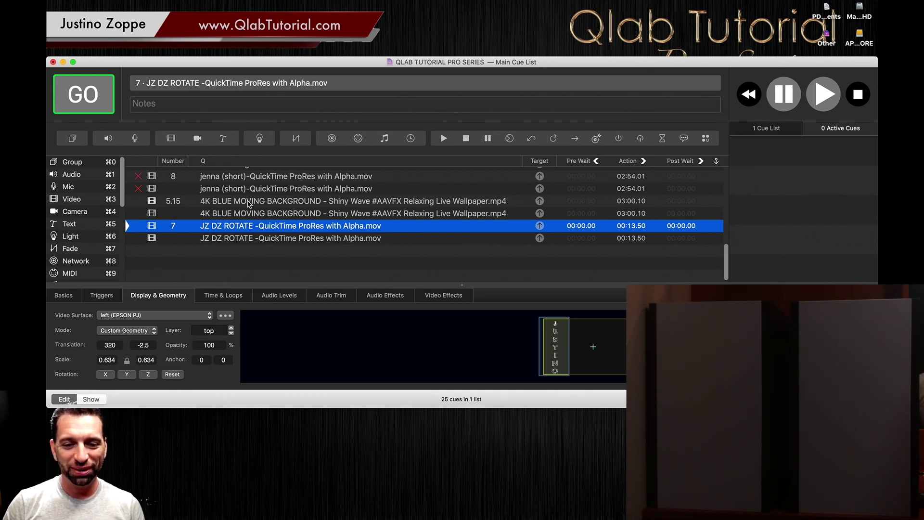
pyautogui.click(249, 204)
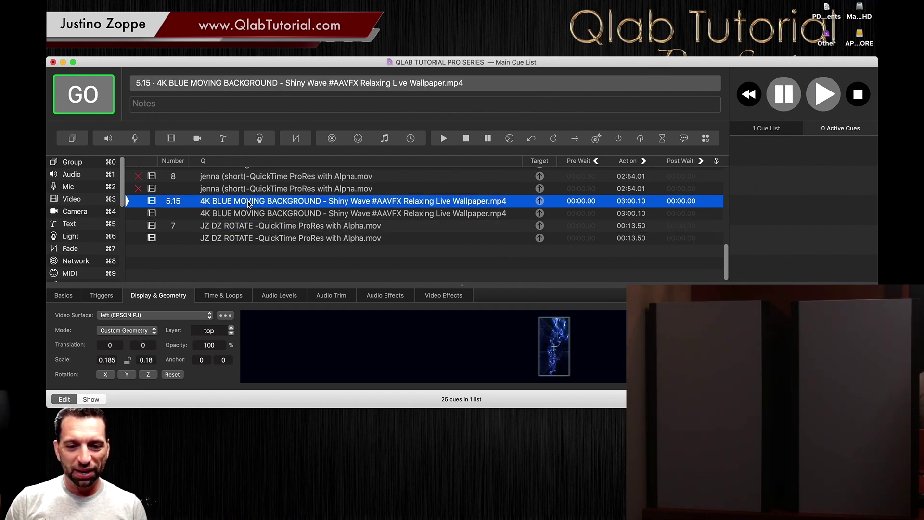
pyautogui.click(242, 239)
# Paste a copy of the 4K BLUE MOVING BACKGROUND cue, set Full Surface with Preserve Aspect Ratio, and play it.
pyautogui.press('super+v')
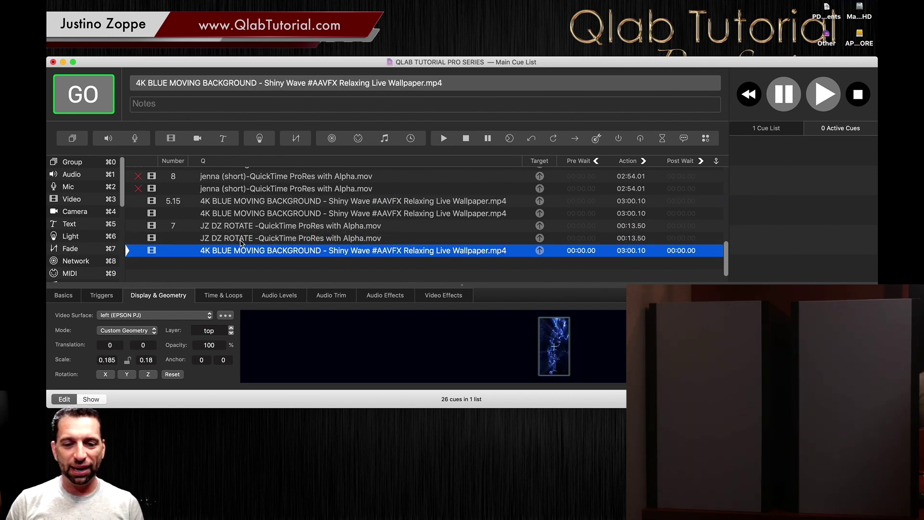
pyautogui.click(172, 375)
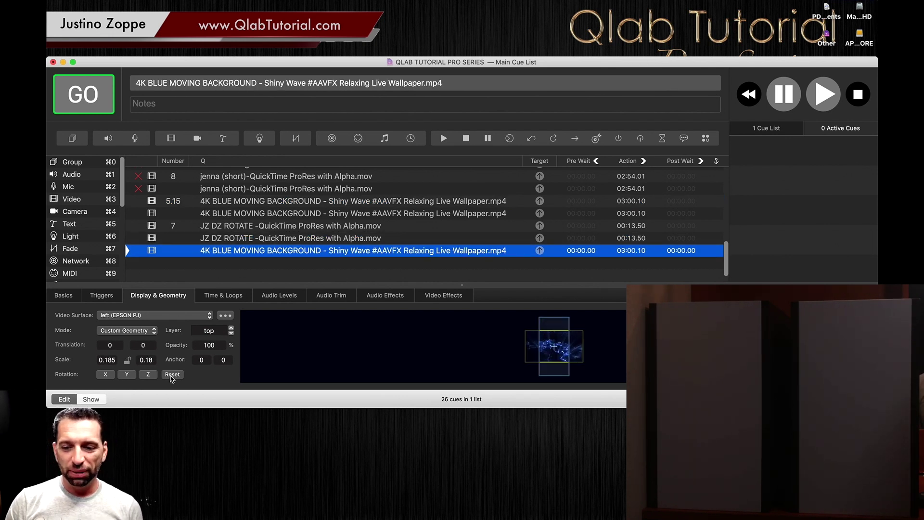
pyautogui.click(135, 330)
pyautogui.click(125, 320)
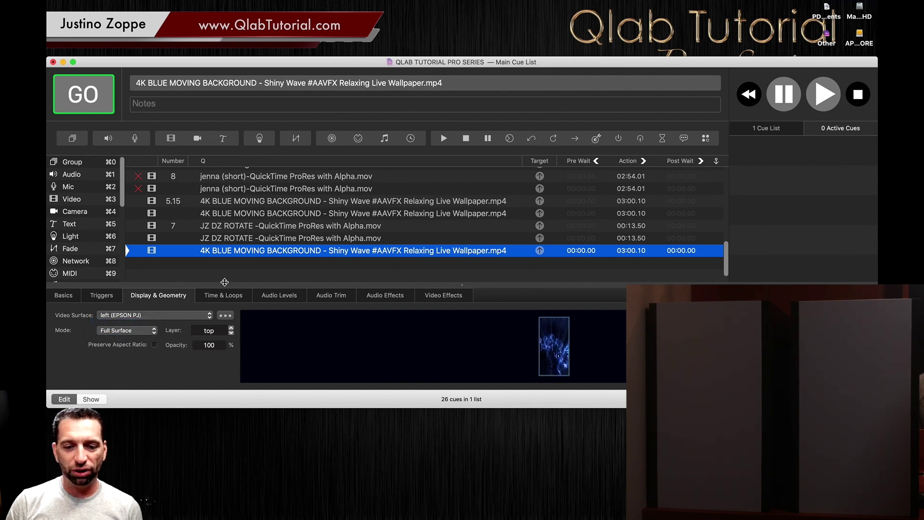
pyautogui.click(143, 330)
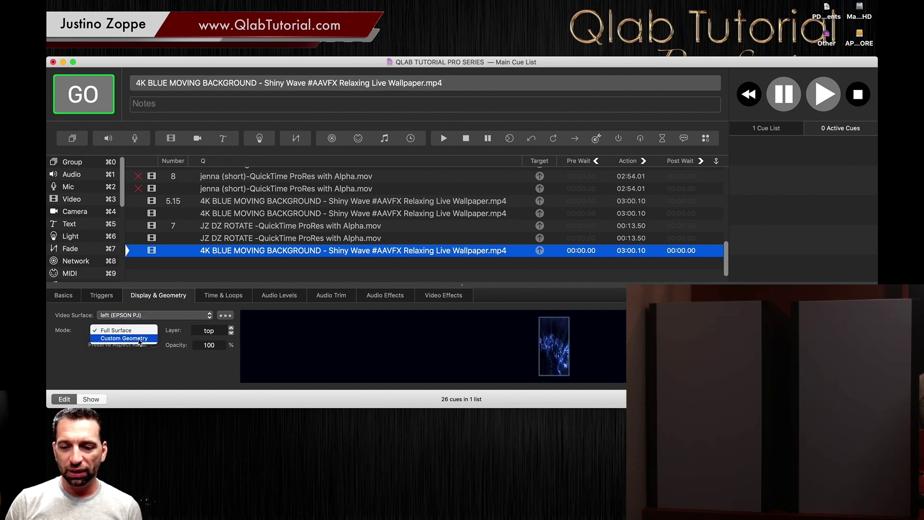
pyautogui.click(139, 340)
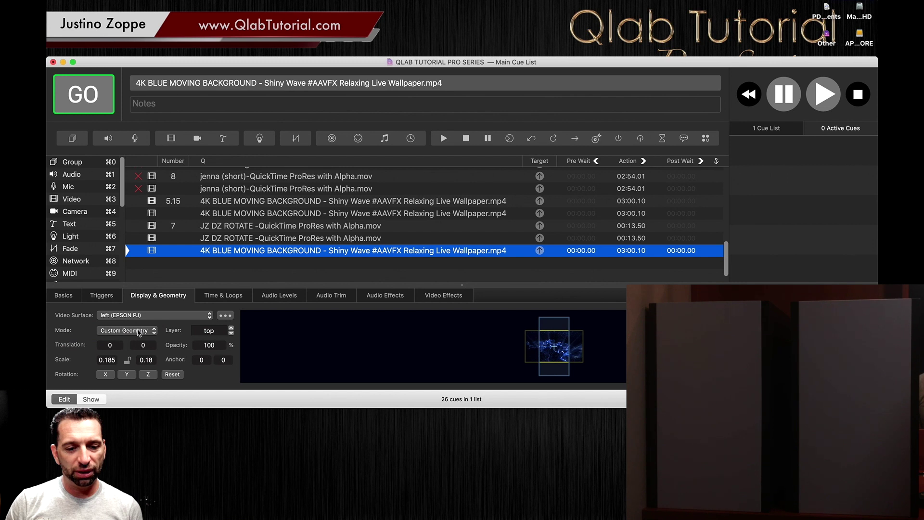
pyautogui.click(139, 331)
pyautogui.click(130, 322)
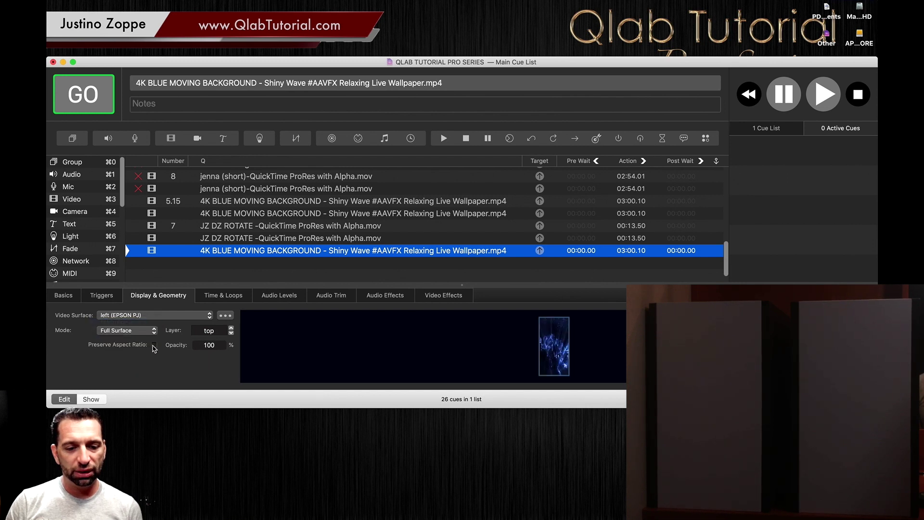
pyautogui.click(154, 345)
pyautogui.press('space')
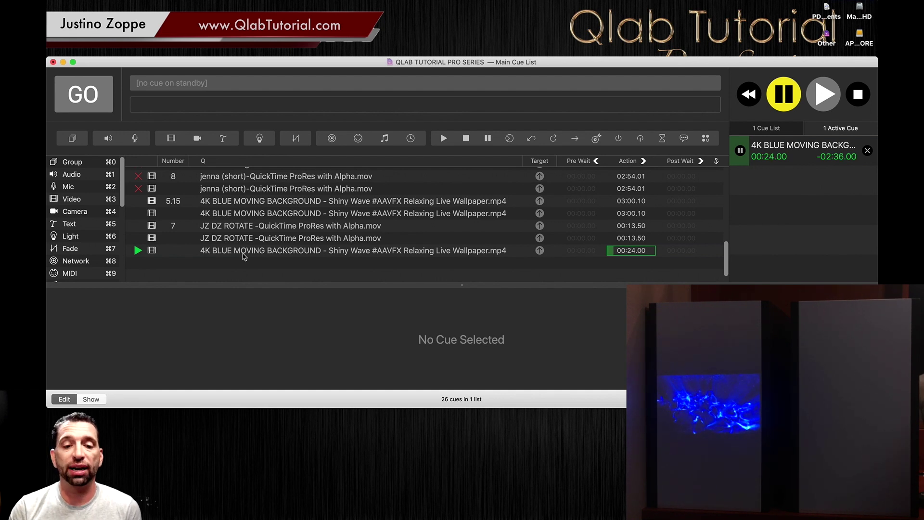
# Switch the new blue cue to Custom Geometry and nudge its scale to 0.136.
pyautogui.click(243, 250)
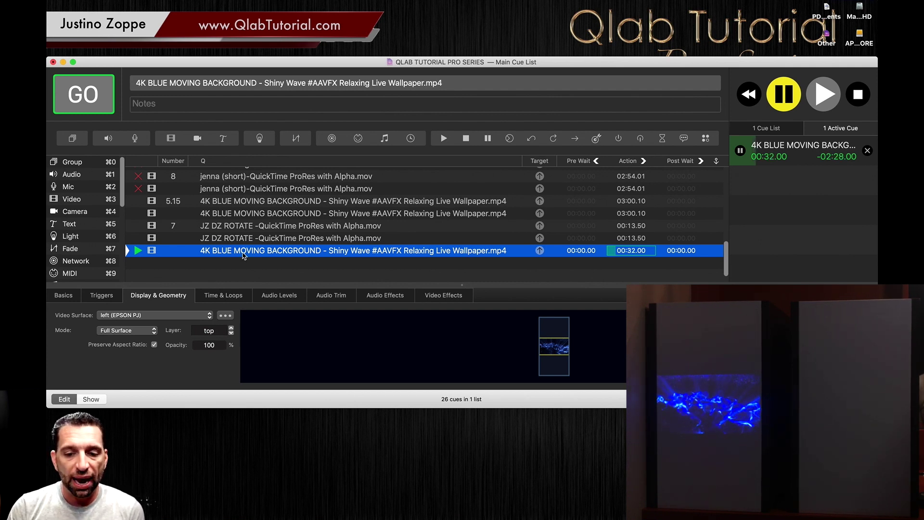
pyautogui.click(142, 332)
pyautogui.click(141, 340)
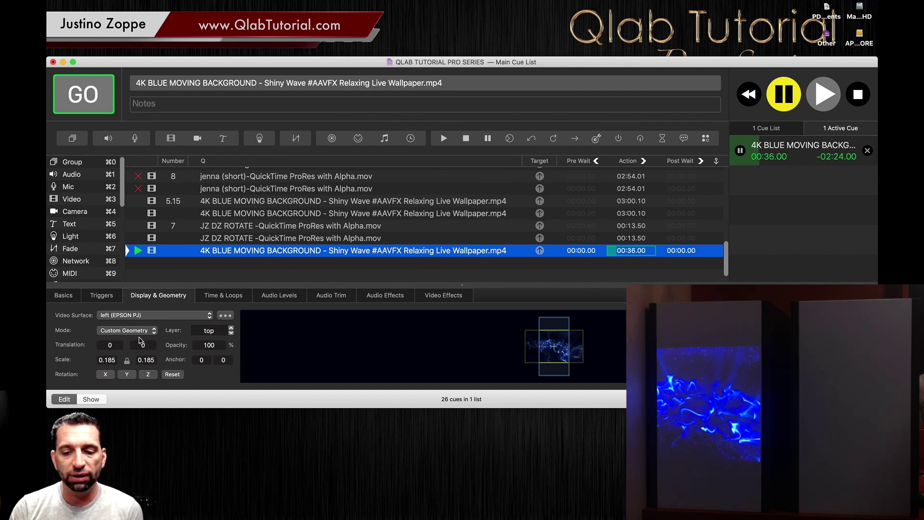
pyautogui.click(144, 360)
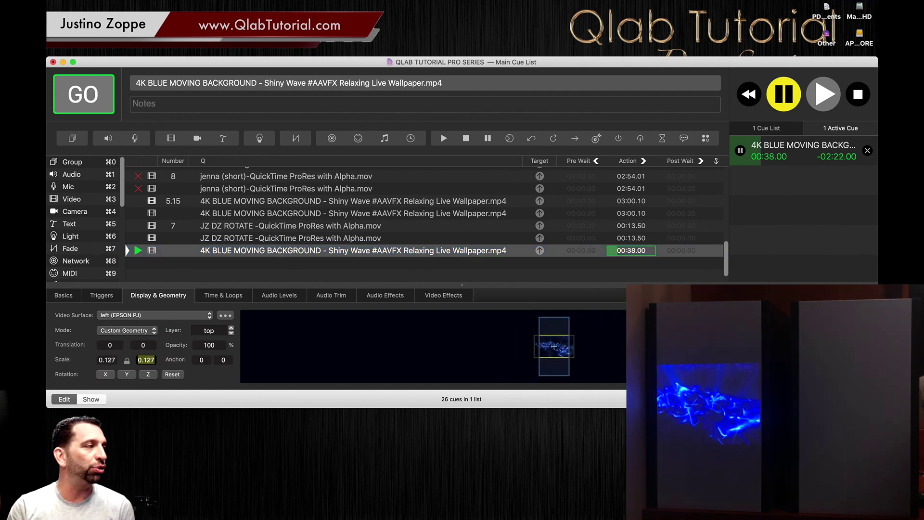
pyautogui.press('Down')
pyautogui.press('Up')
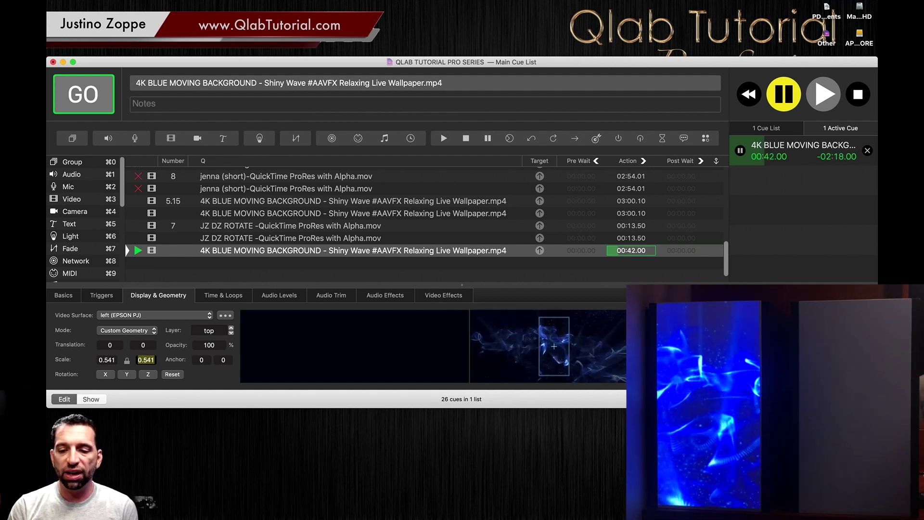
pyautogui.press('Down')
pyautogui.press('Down')
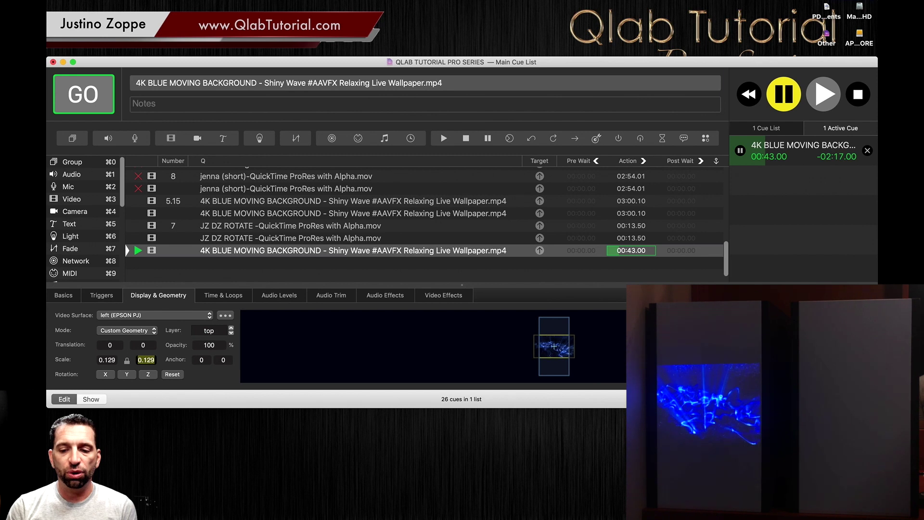
pyautogui.press('Up')
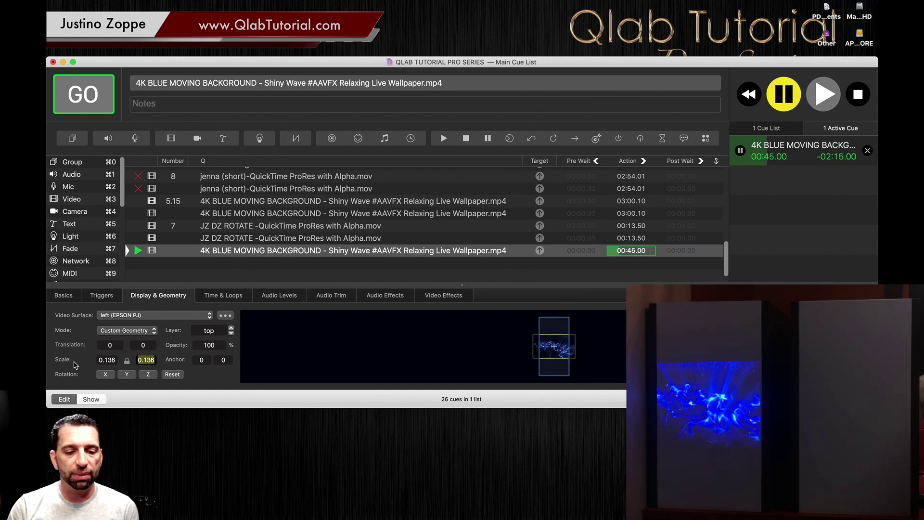
# Rotate the blue background 180° around X and 90° around Z.
pyautogui.click(109, 375)
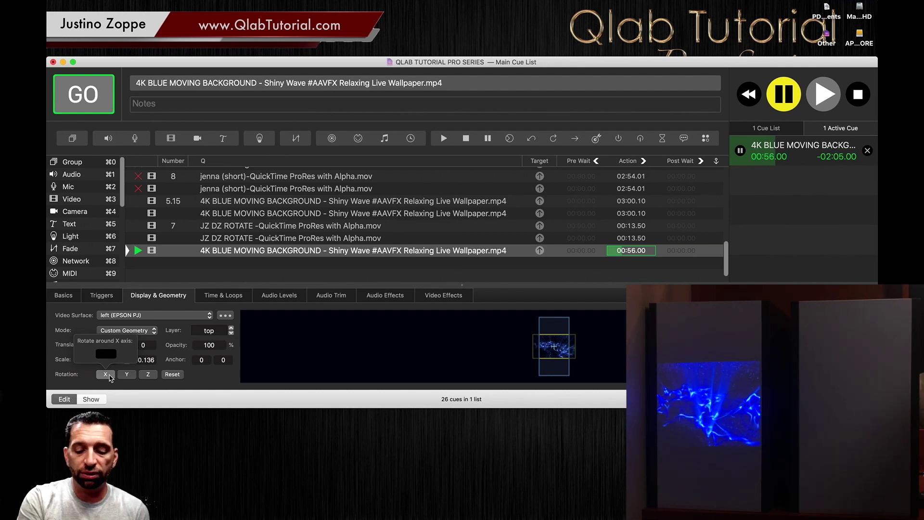
pyautogui.write('180')
pyautogui.press('Return')
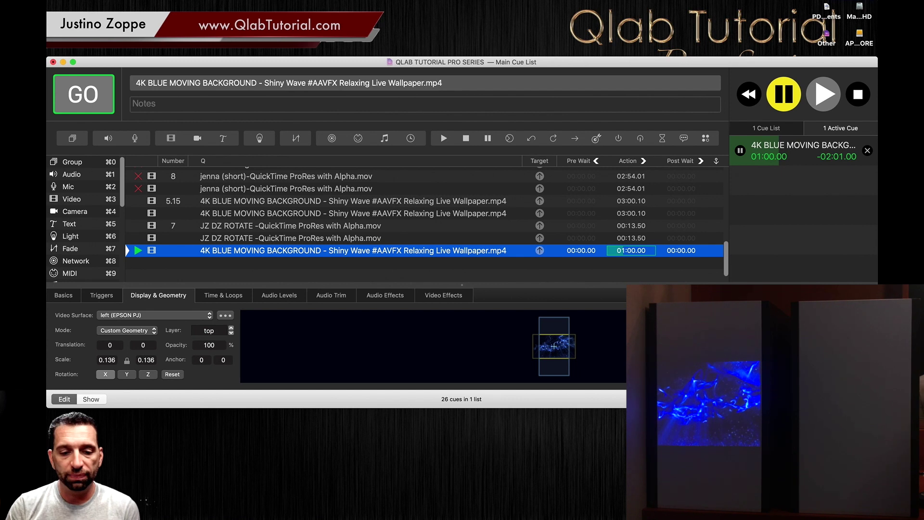
pyautogui.click(150, 376)
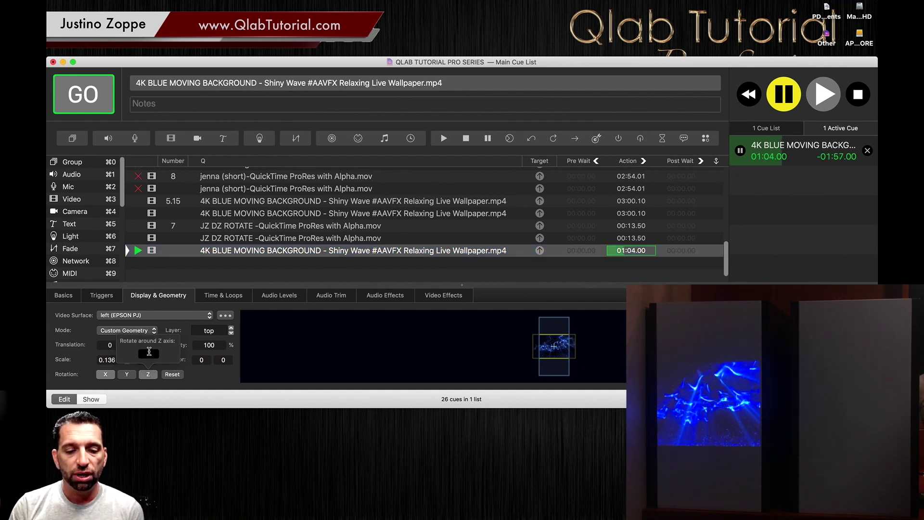
pyautogui.write('90')
pyautogui.press('Return')
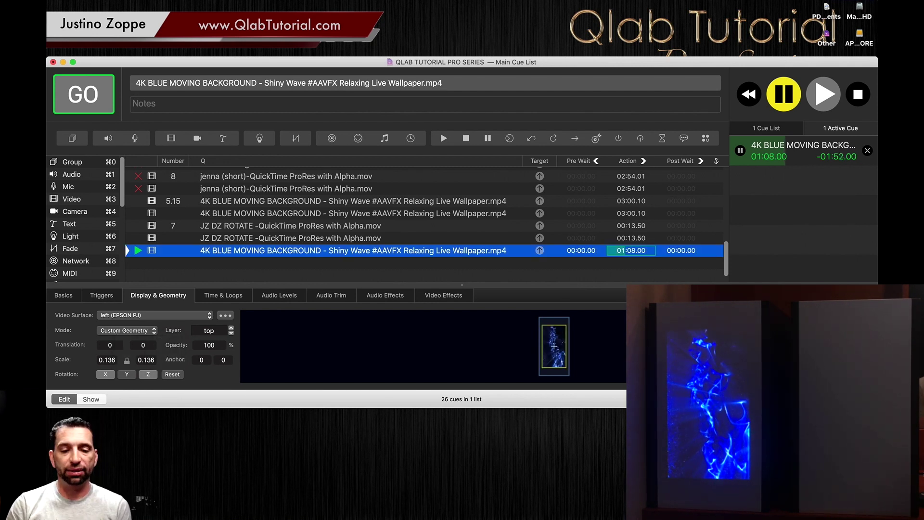
# Unlink the scale and stretch the background to 0.195 wide by 0.175 high.
pyautogui.moveTo(144, 360); pyautogui.dragTo(145, 343)
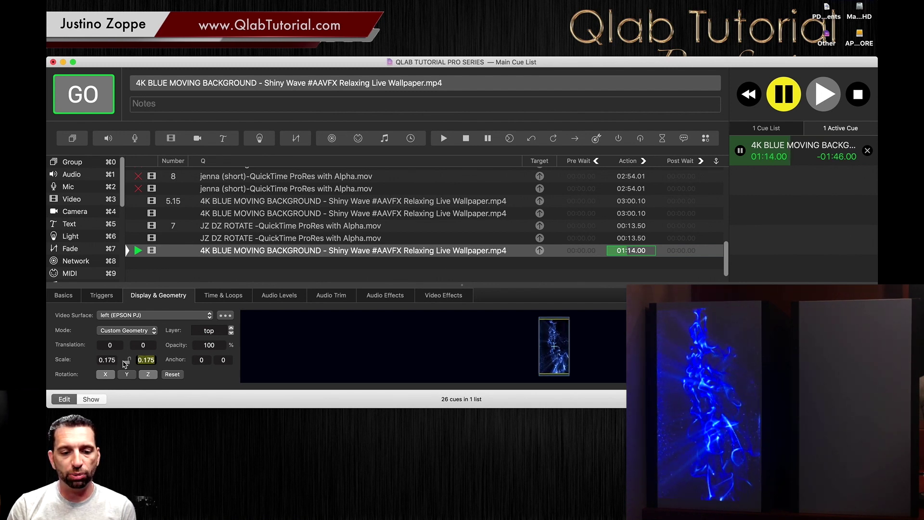
pyautogui.click(126, 361)
pyautogui.moveTo(107, 360); pyautogui.dragTo(107, 350)
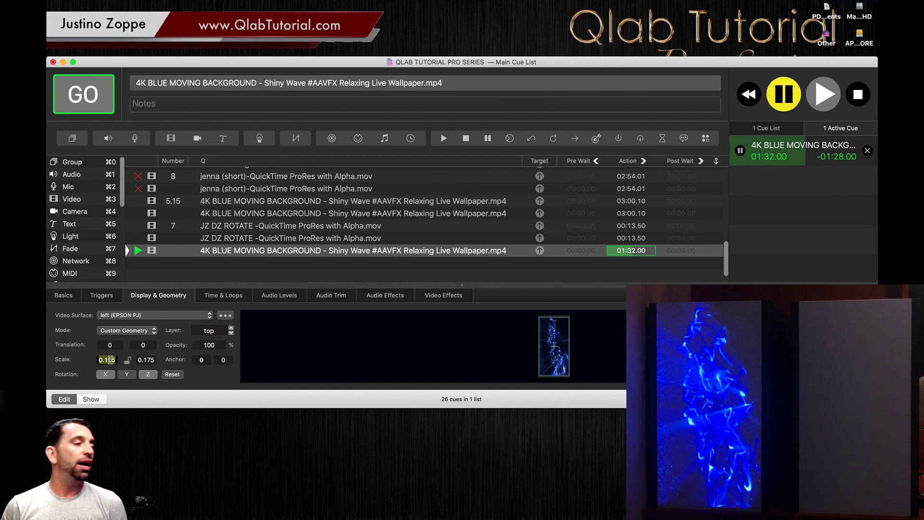
pyautogui.click(222, 269)
# Duplicate the blue background cue and start the copy playing.
pyautogui.click(230, 252)
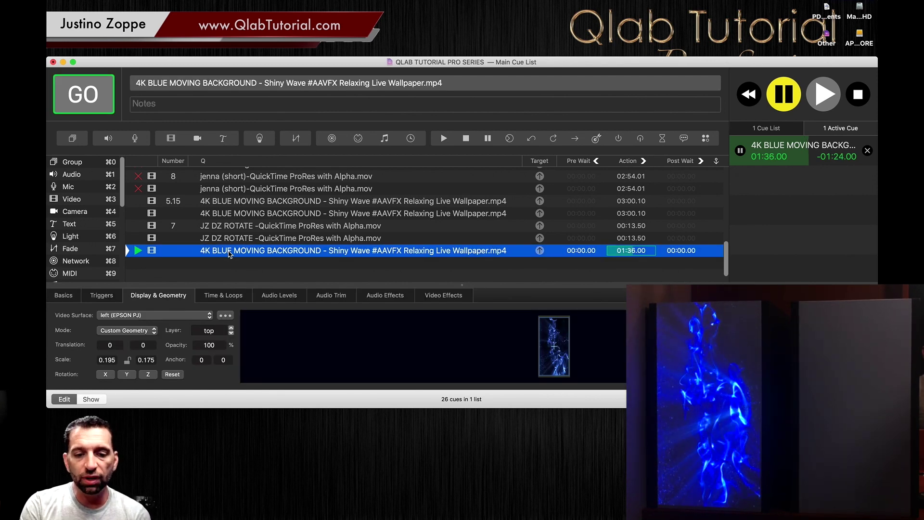
pyautogui.press('cmd+d')
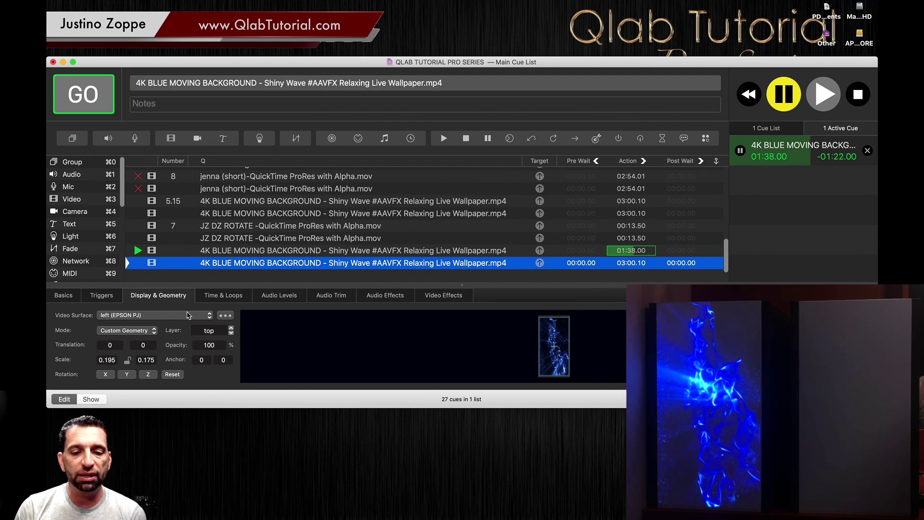
pyautogui.press('space')
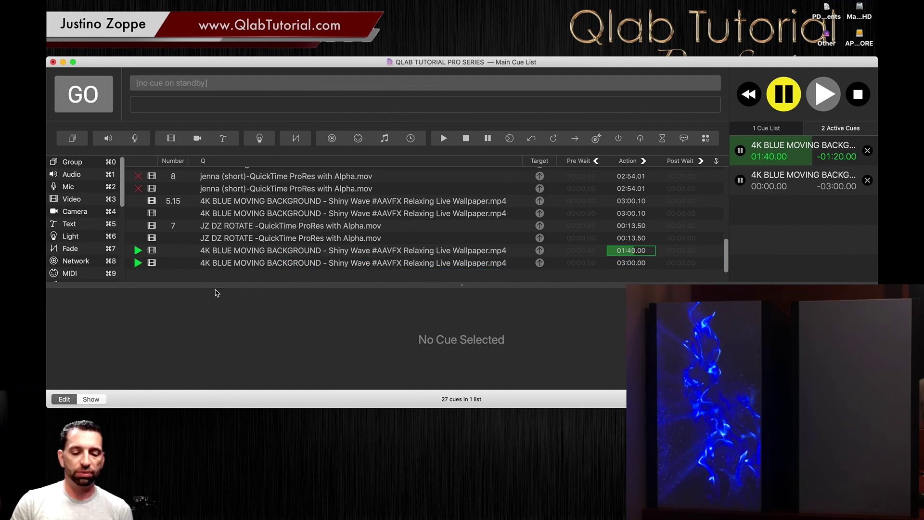
pyautogui.click(227, 255)
pyautogui.press('space')
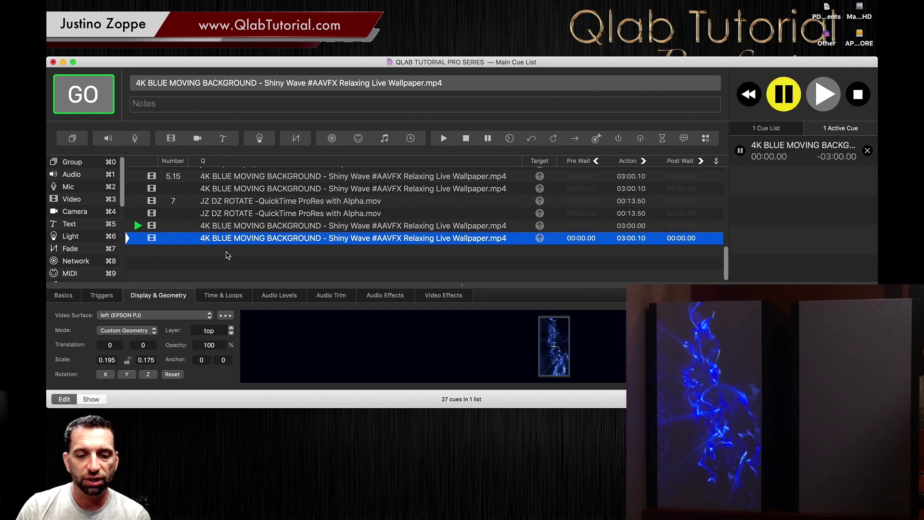
# Send the copy to the RIGHT (EPSON PJ) surface and play it on the right column.
pyautogui.click(168, 316)
pyautogui.click(162, 322)
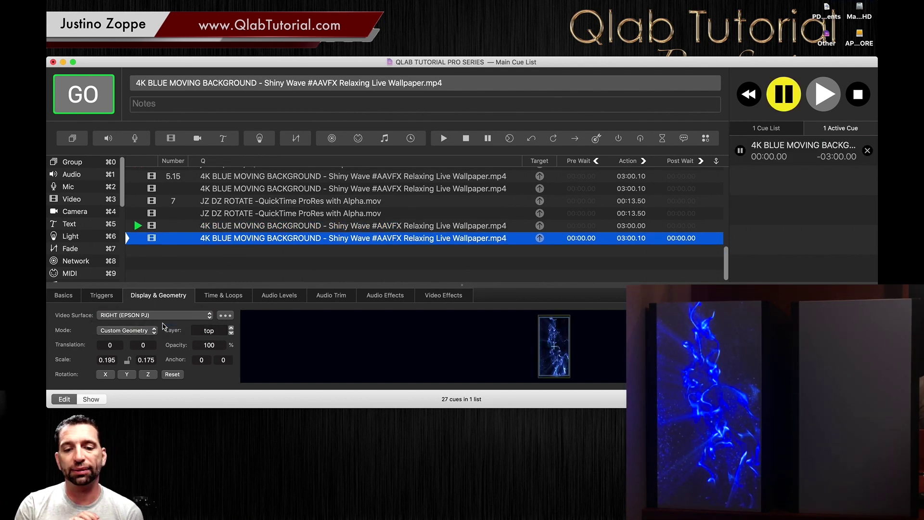
pyautogui.click(217, 270)
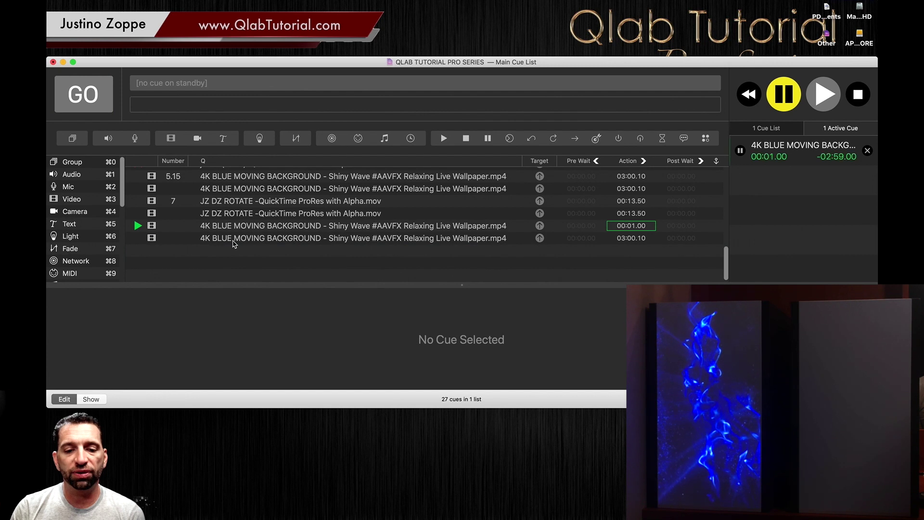
pyautogui.click(236, 241)
pyautogui.press('space')
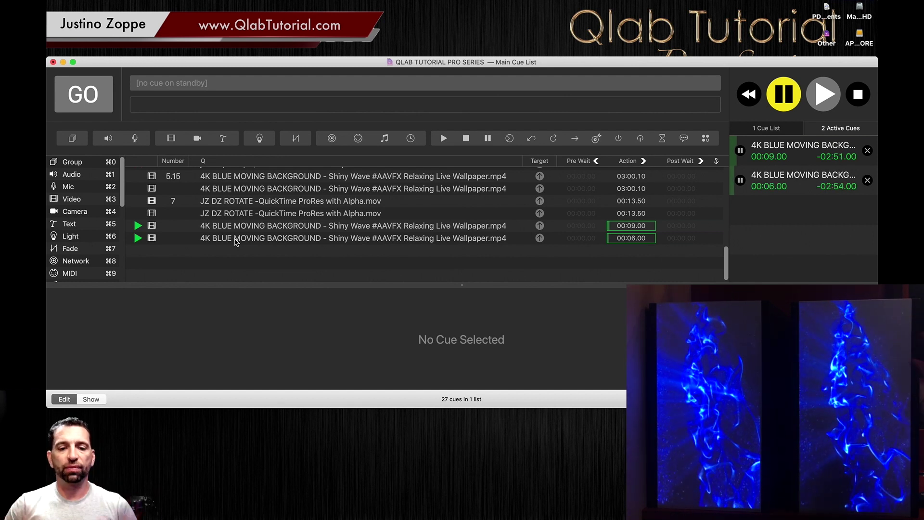
pyautogui.click(236, 242)
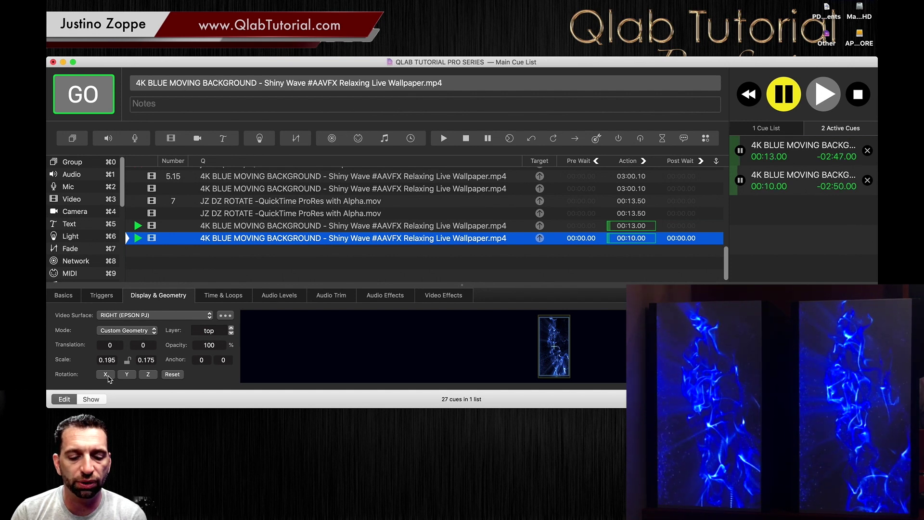
# Rotate the right-column background 180° around X and adjust its tilt.
pyautogui.click(106, 374)
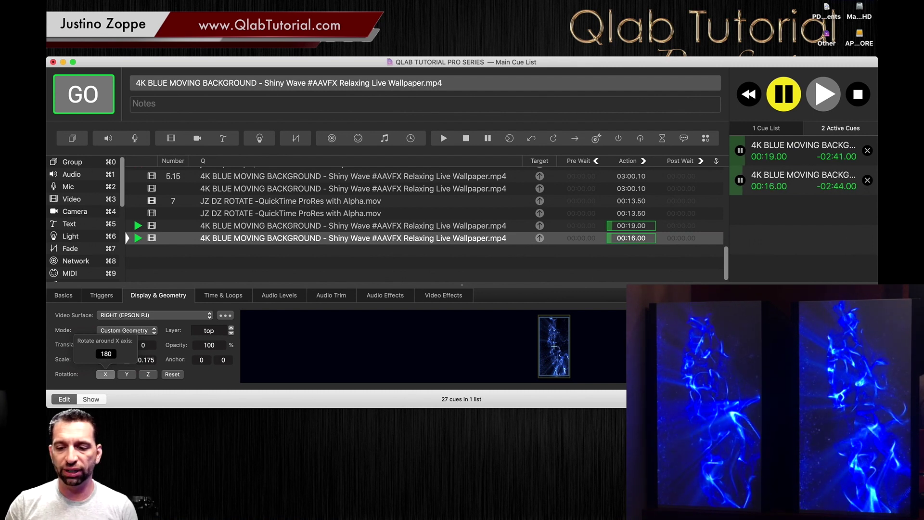
pyautogui.write('180')
pyautogui.press('Return')
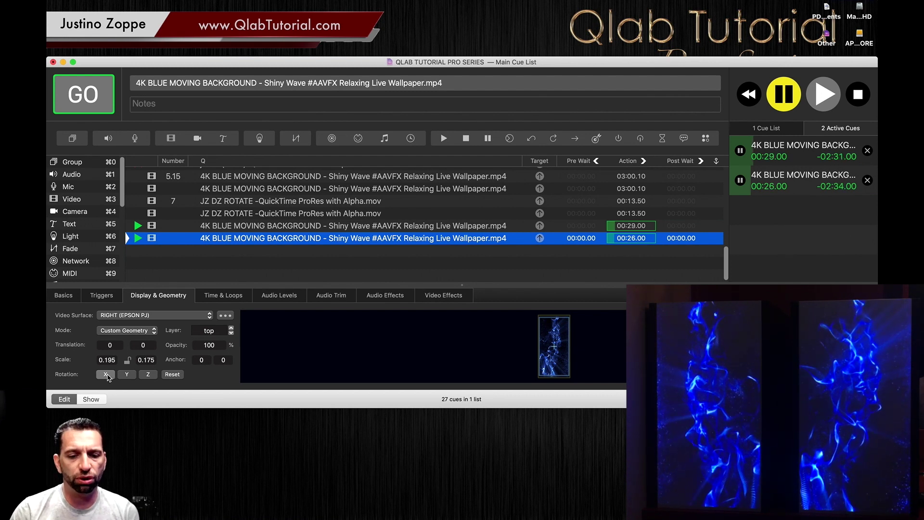
pyautogui.moveTo(107, 375); pyautogui.dragTo(135, 375)
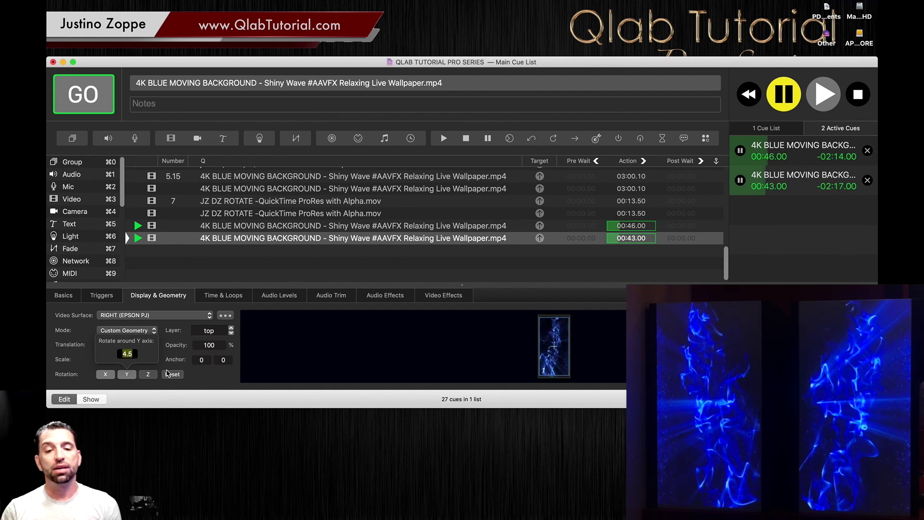
pyautogui.click(242, 203)
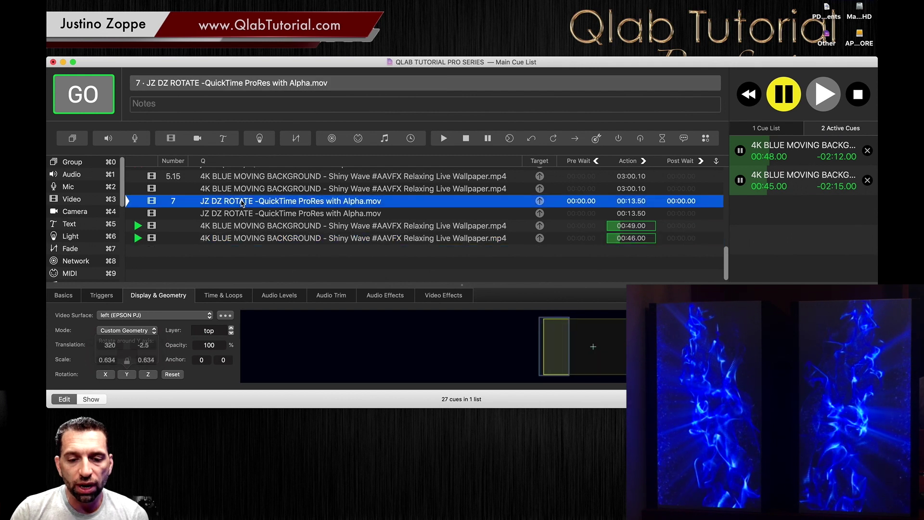
# Paste a copy of the JZ DZ ROTATE title cue, set it to Full Surface, and play it.
pyautogui.click(231, 240)
pyautogui.press('super+v')
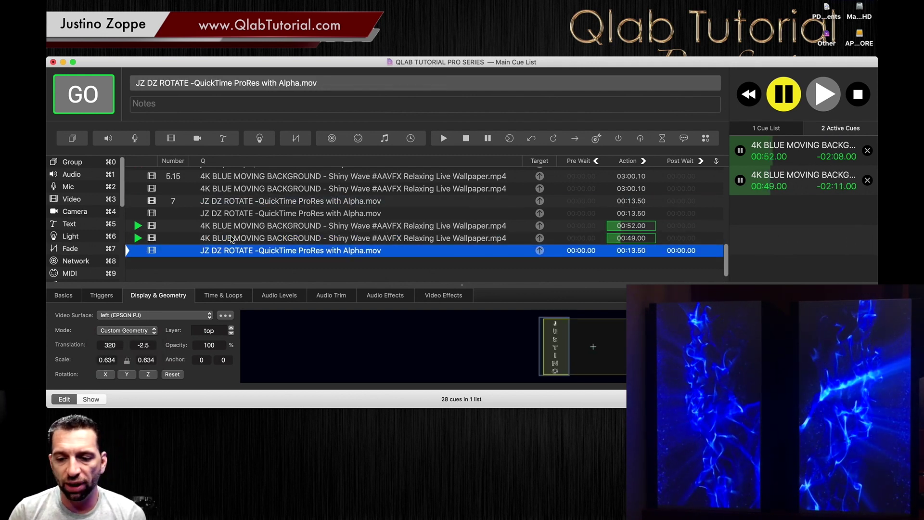
pyautogui.click(142, 329)
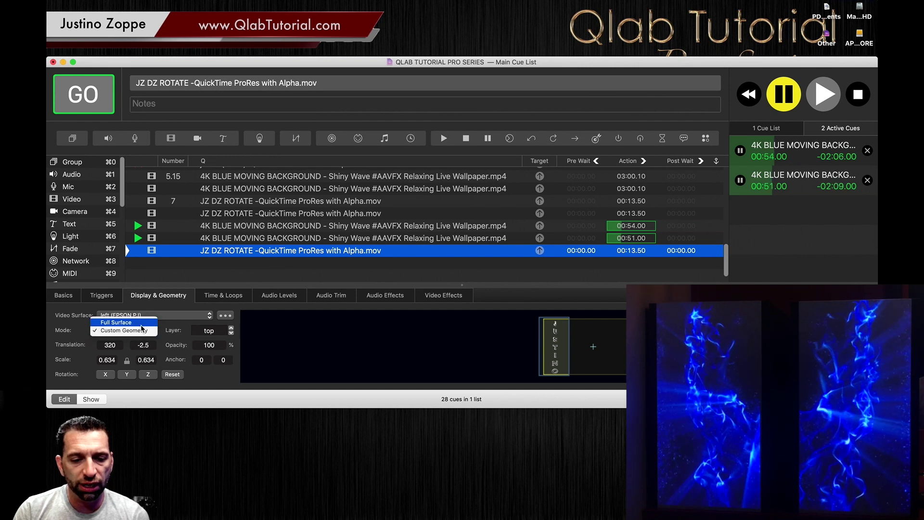
pyautogui.click(143, 323)
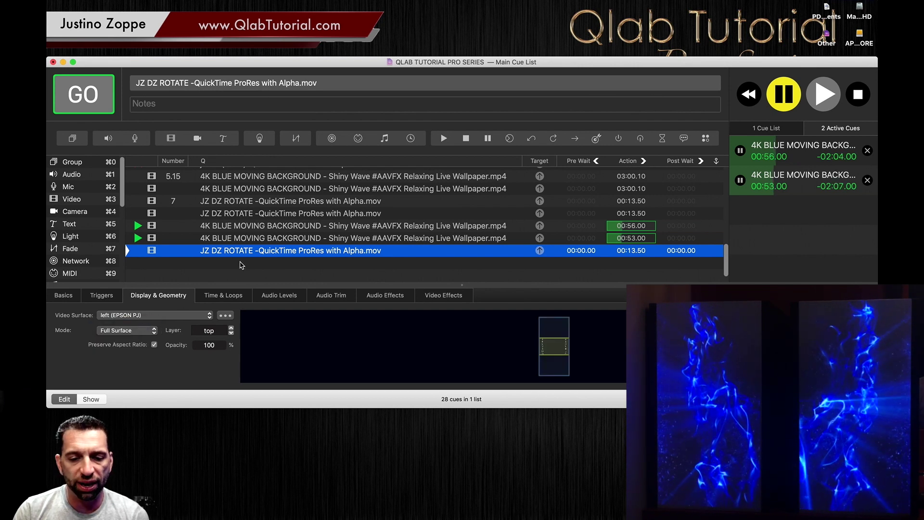
pyautogui.click(241, 265)
pyautogui.press('space')
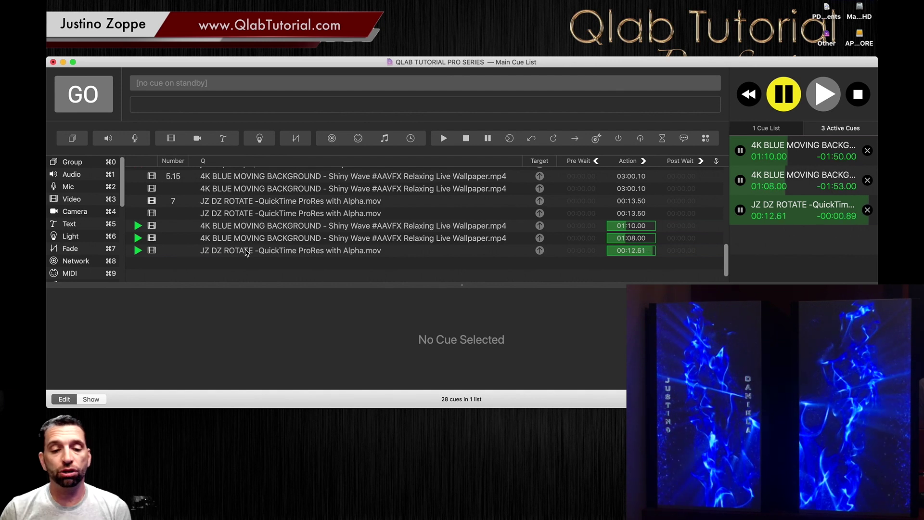
# Return the title to Custom Geometry, scale it to 0.686, and position it on the left column.
pyautogui.click(246, 252)
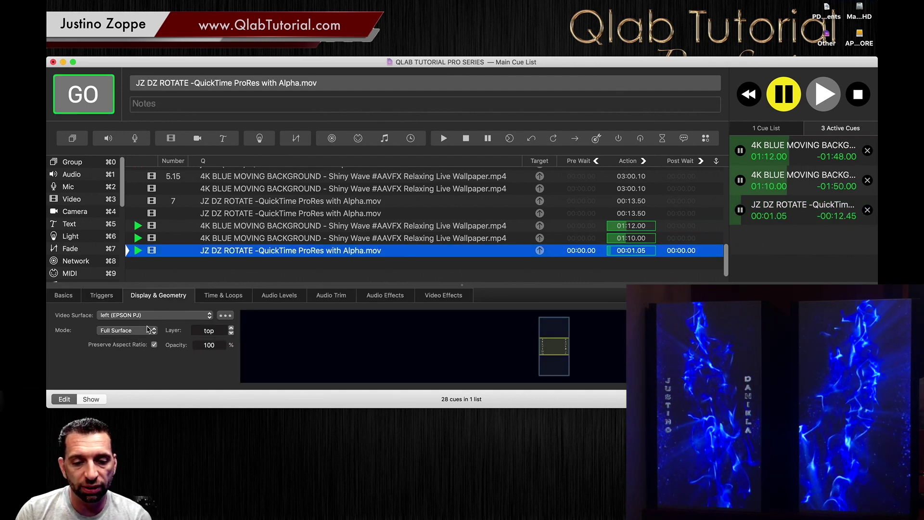
pyautogui.click(149, 329)
pyautogui.click(140, 332)
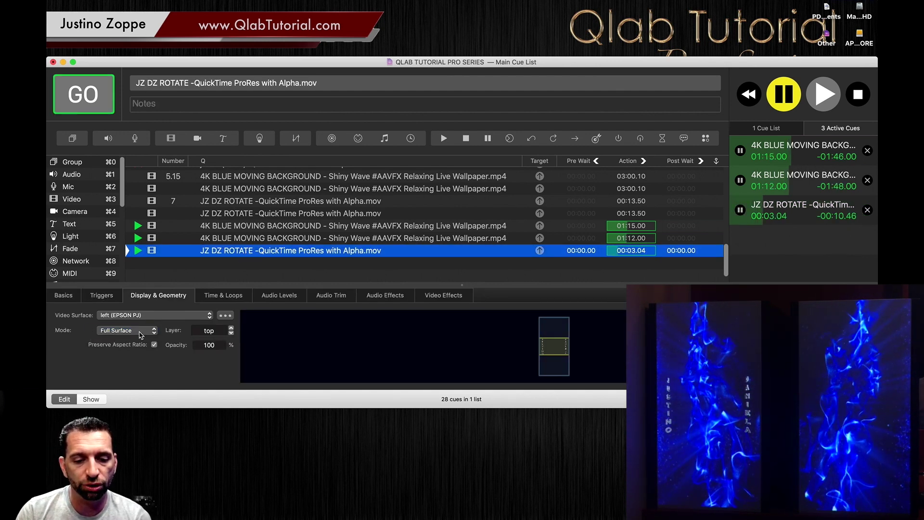
pyautogui.click(141, 334)
pyautogui.click(140, 340)
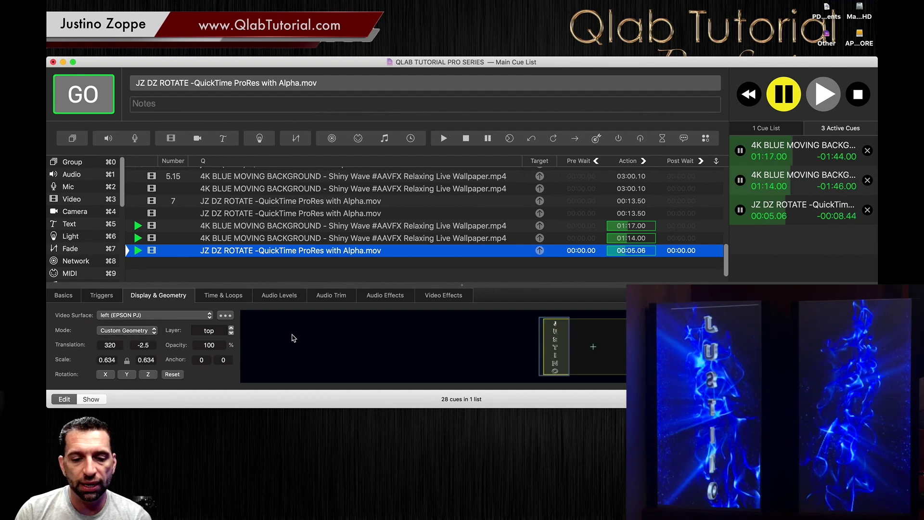
pyautogui.moveTo(279, 331)
pyautogui.mouseDown()
pyautogui.moveTo(287, 335)
pyautogui.moveTo(282, 326)
pyautogui.mouseUp()
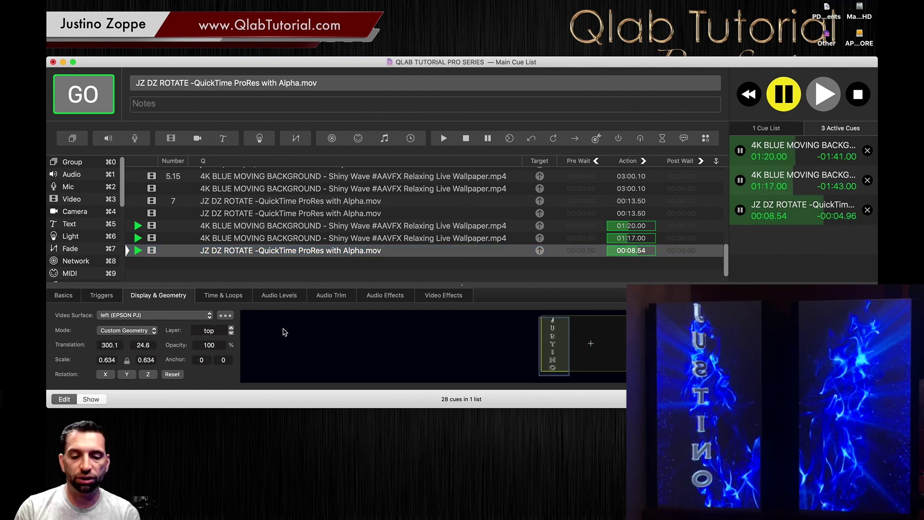
pyautogui.click(154, 360)
pyautogui.write('0.686')
pyautogui.press('Return')
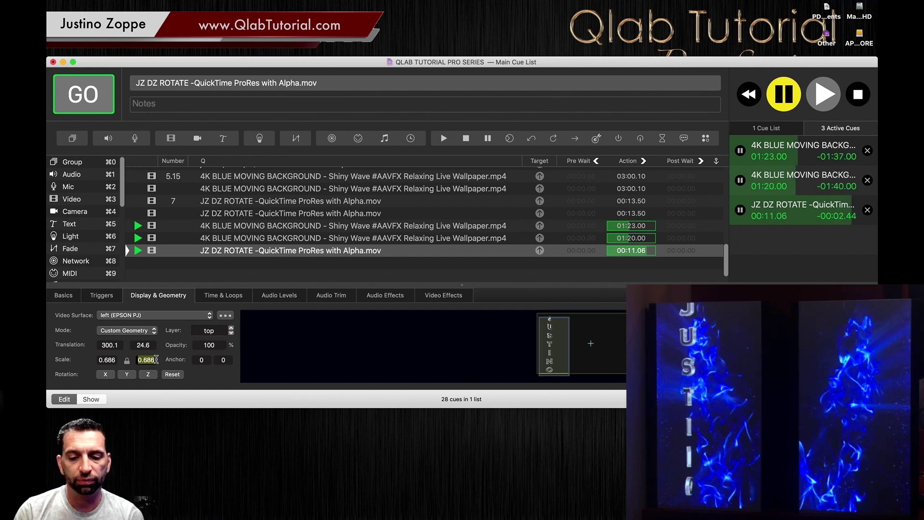
pyautogui.moveTo(355, 344); pyautogui.dragTo(361, 344)
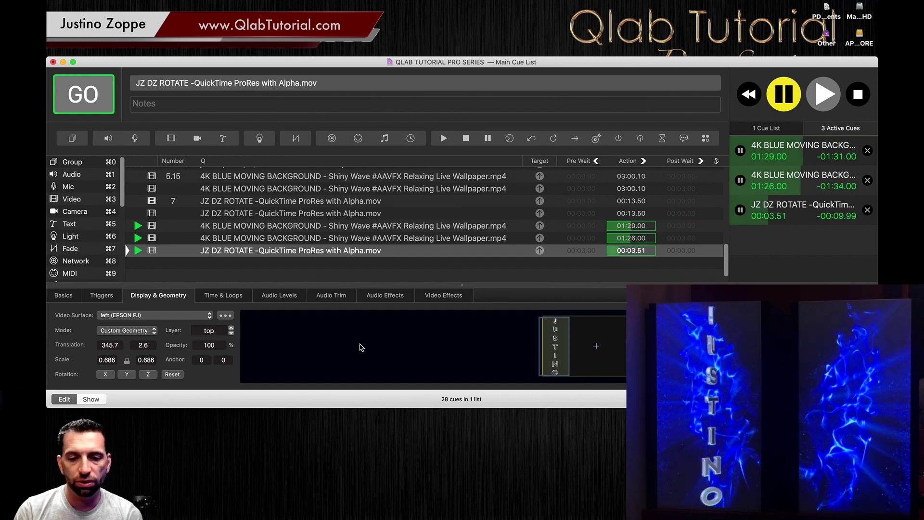
# Paste another title copy, send it to the RIGHT (EPSON PJ) surface, and play it.
pyautogui.press('super+v')
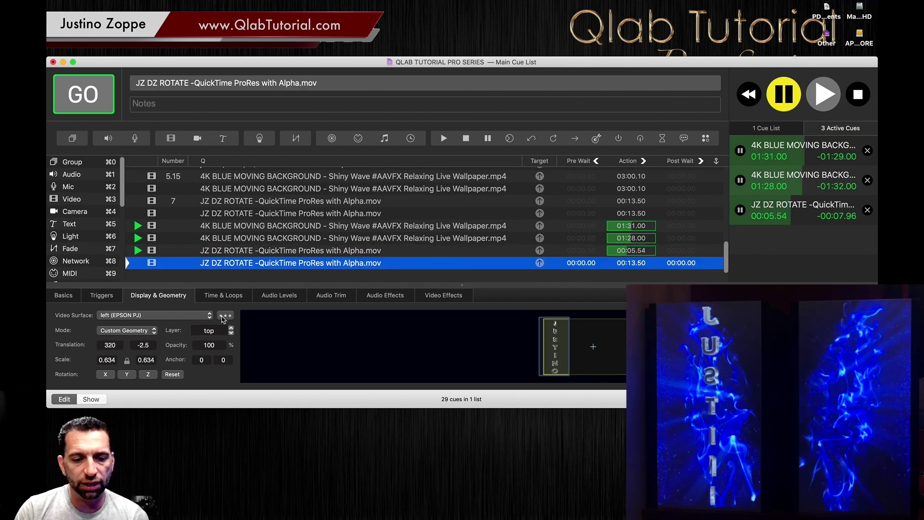
pyautogui.click(197, 313)
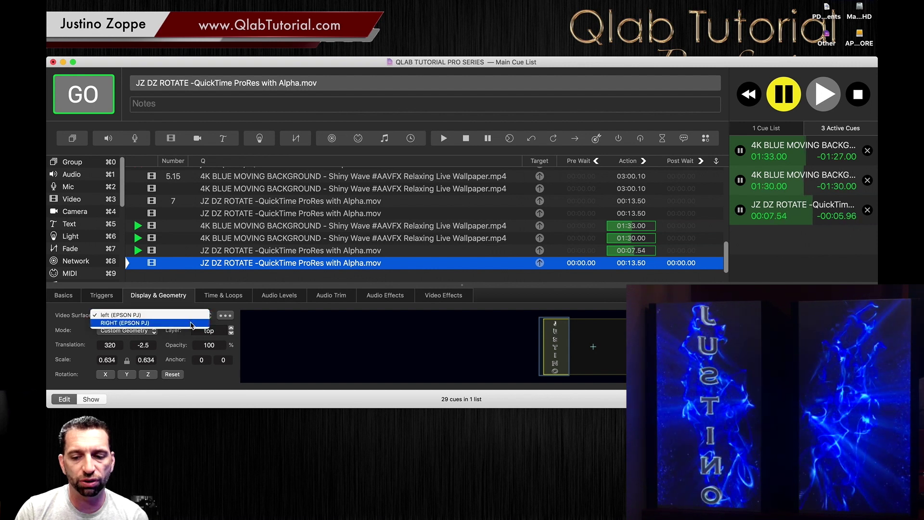
pyautogui.click(192, 325)
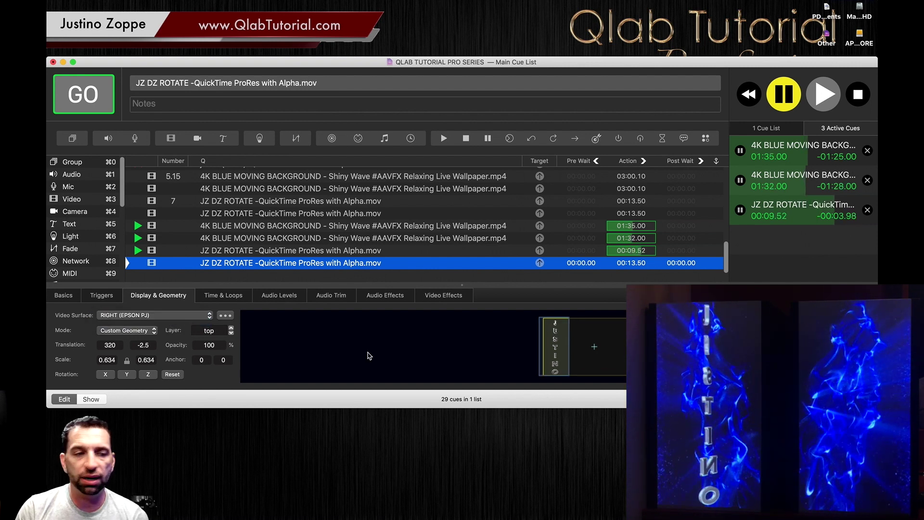
pyautogui.click(368, 354)
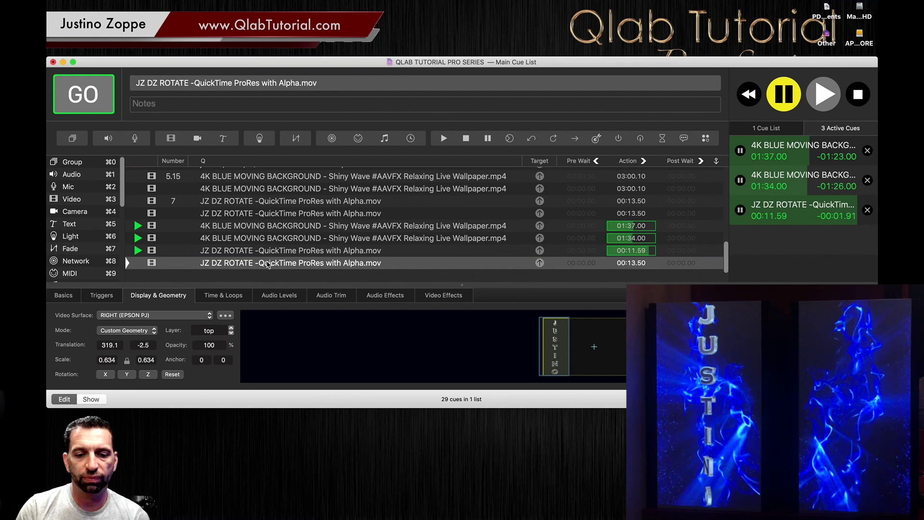
pyautogui.press('space')
# Move the right-column title left to translation -321.5, 5.9.
pyautogui.click(268, 263)
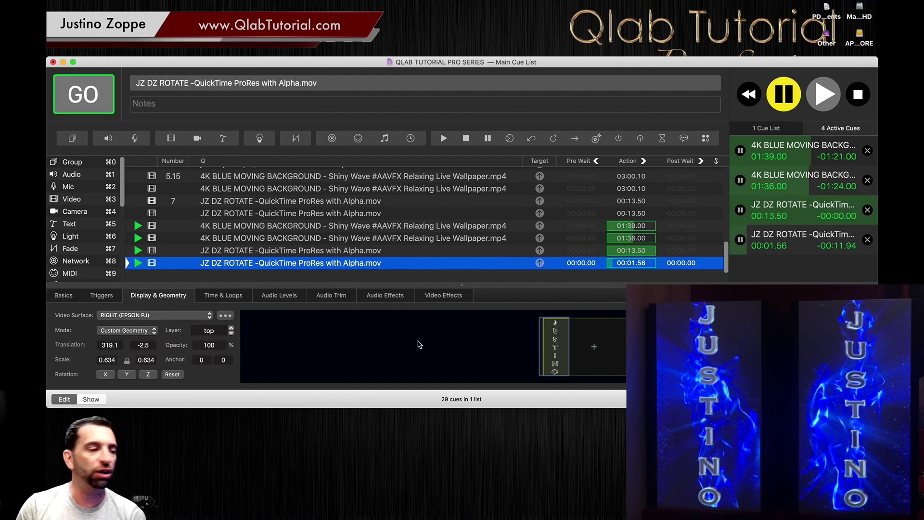
pyautogui.click(395, 342)
pyautogui.moveTo(396, 343); pyautogui.dragTo(341, 342)
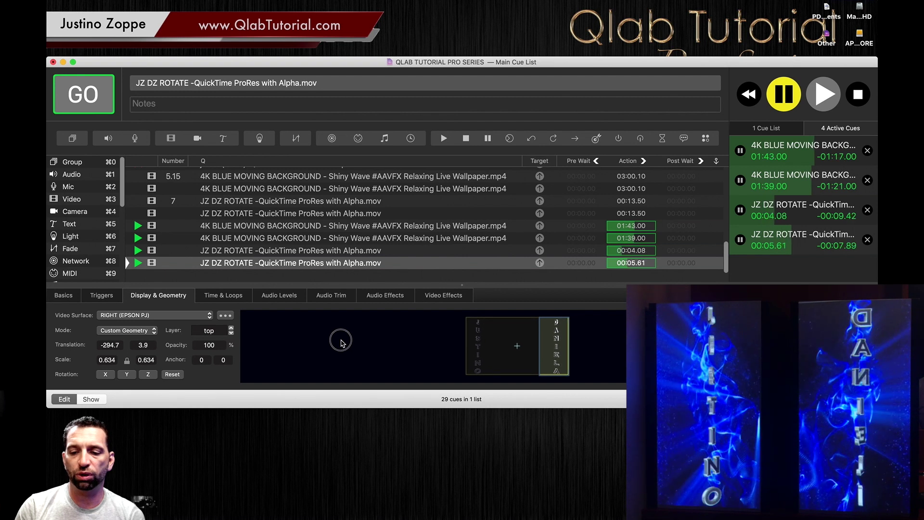
pyautogui.moveTo(340, 343); pyautogui.dragTo(338, 343)
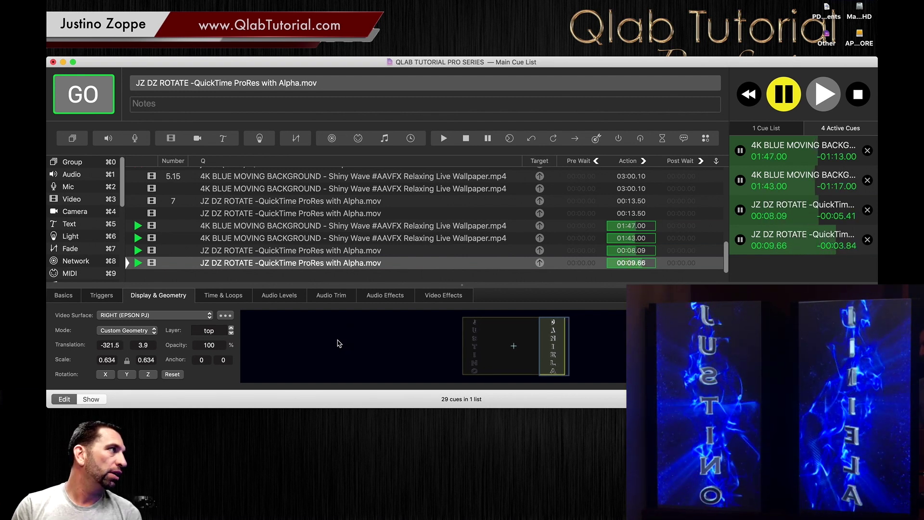
pyautogui.moveTo(338, 343); pyautogui.dragTo(339, 342)
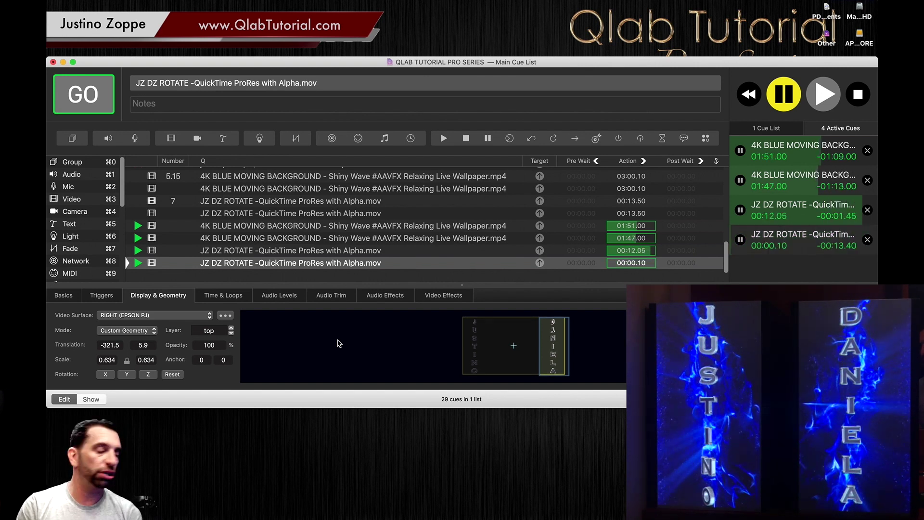
# Stop all running cues and create a new empty group cue 9.
pyautogui.click(299, 263)
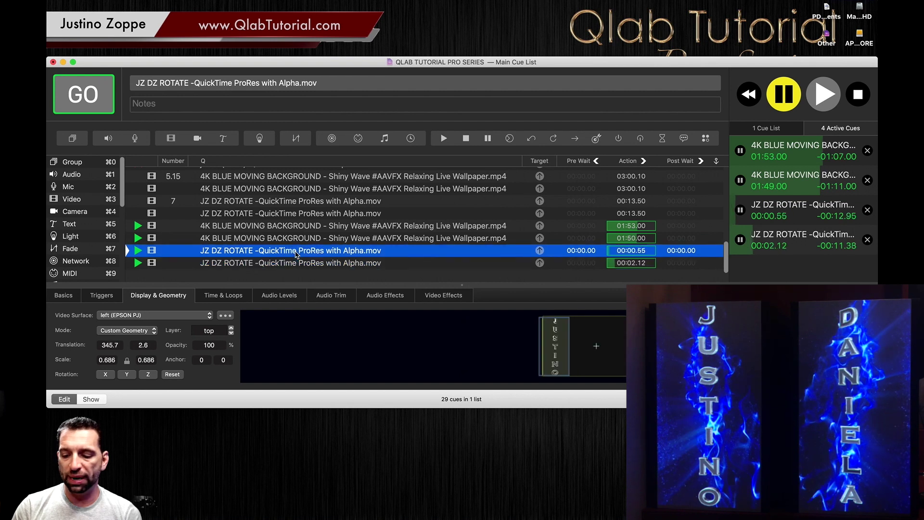
pyautogui.click(296, 253)
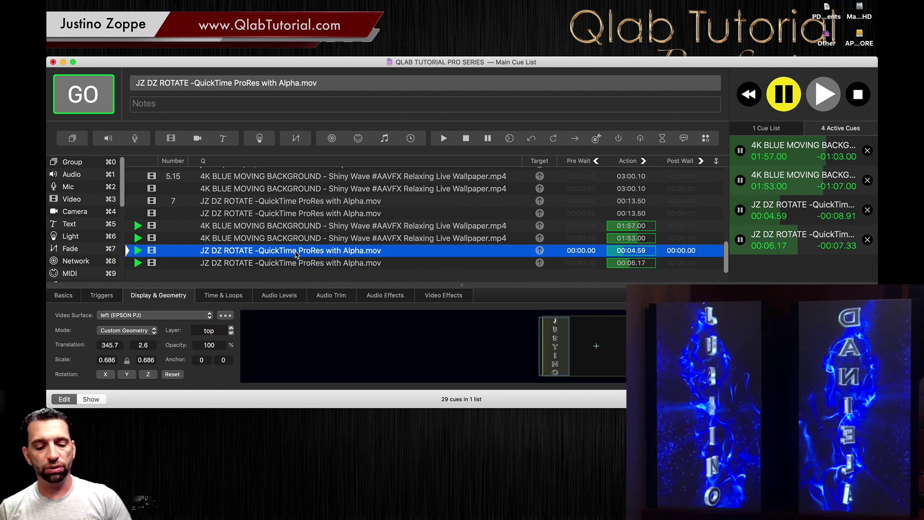
pyautogui.press('Escape')
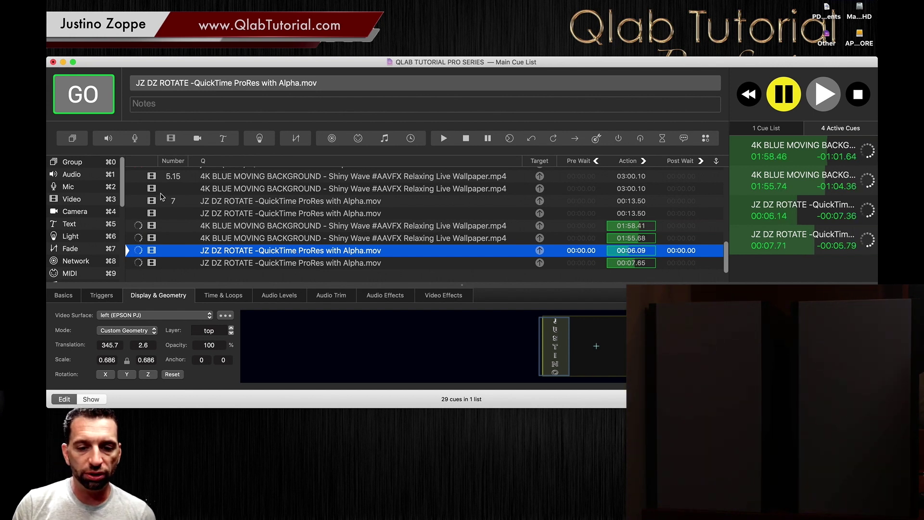
pyautogui.press('super+0')
# Move both blue background cues and both title videos into group cue 9.
pyautogui.click(229, 230)
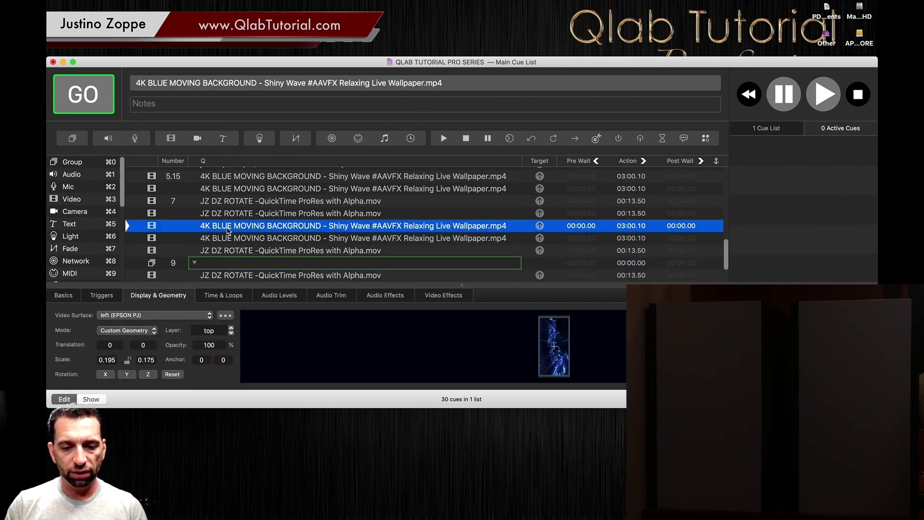
pyautogui.keyDown('shift'); pyautogui.click(225, 250); pyautogui.keyUp('shift')
pyautogui.scroll(-3, 224, 245)
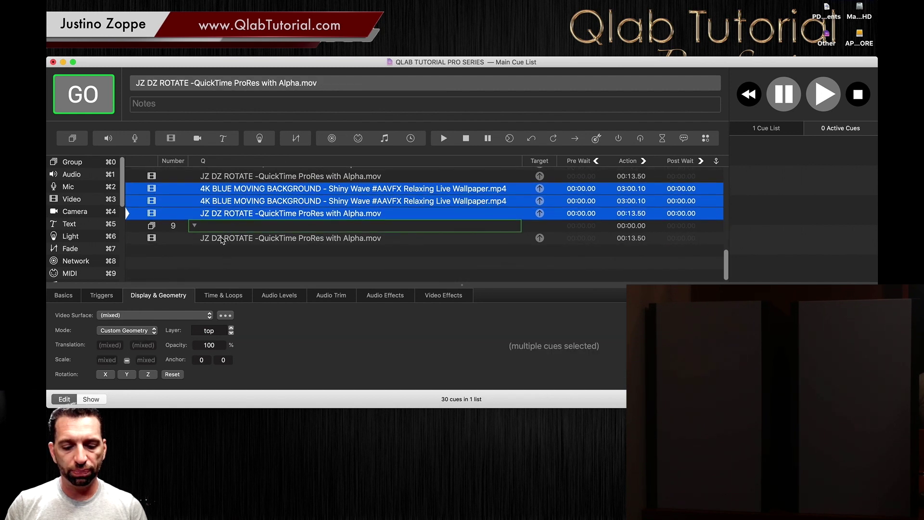
pyautogui.keyDown('super'); pyautogui.click(223, 238); pyautogui.keyUp('super')
pyautogui.moveTo(227, 239); pyautogui.dragTo(251, 231)
# Name group cue 9 OPENING COLUMNS.
pyautogui.doubleClick(235, 190)
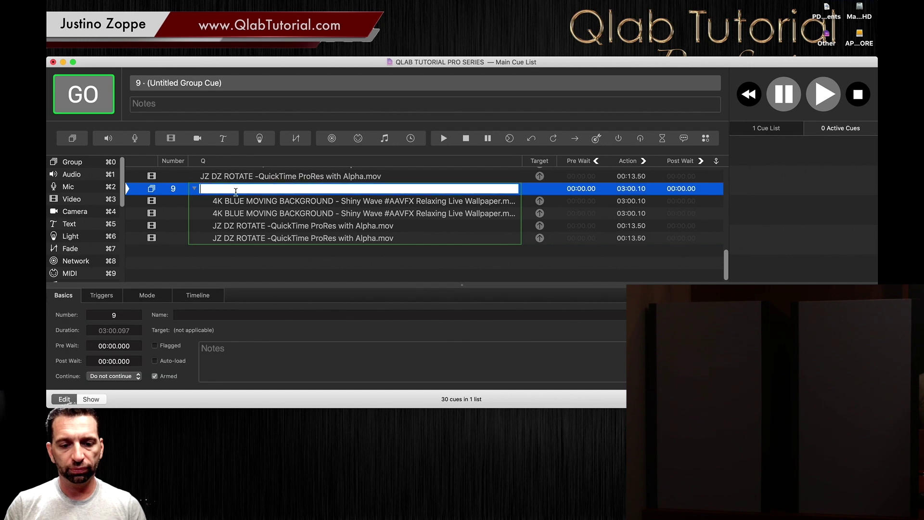
pyautogui.write('OPENING COLUMNS')
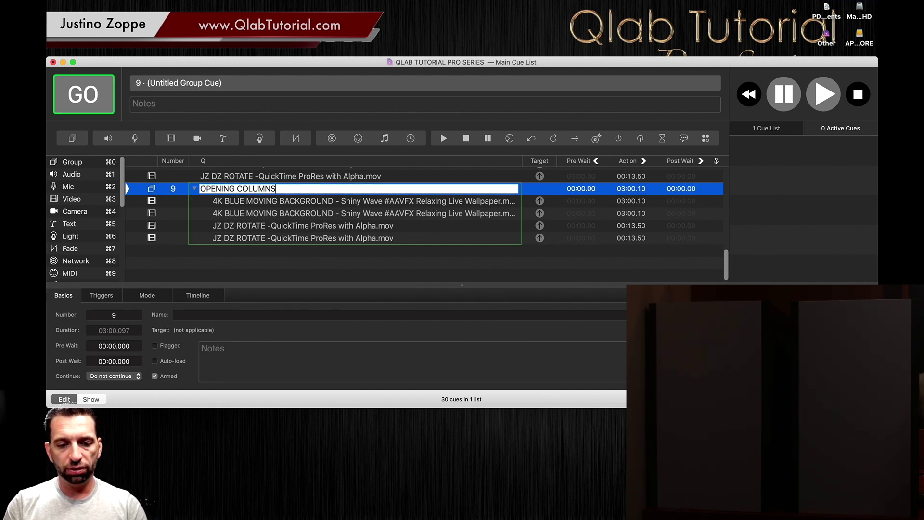
pyautogui.press('Return')
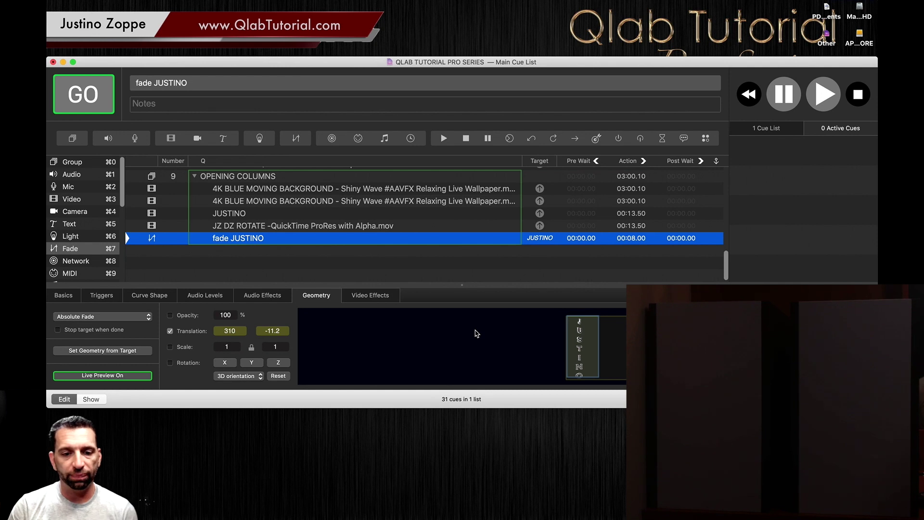
# Rename the second title video cue DANIELA.
pyautogui.click(233, 229)
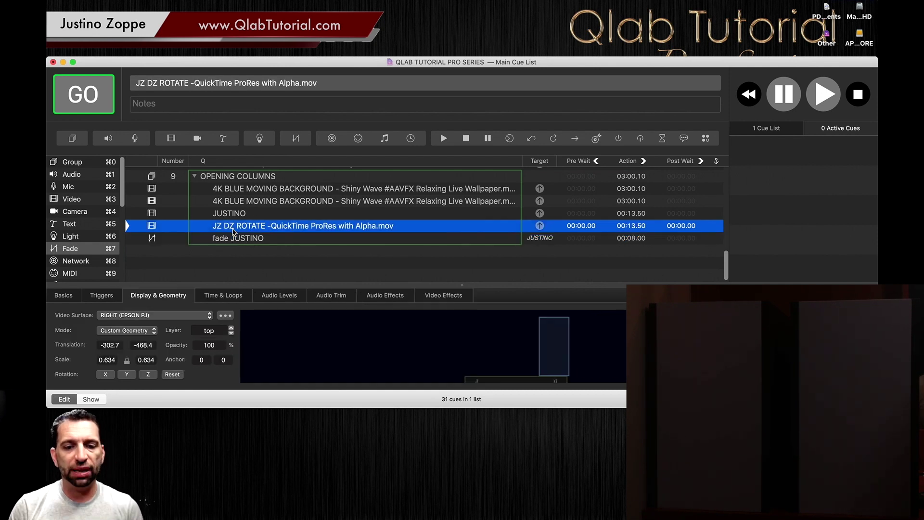
pyautogui.click(233, 229)
pyautogui.write('DANIELA')
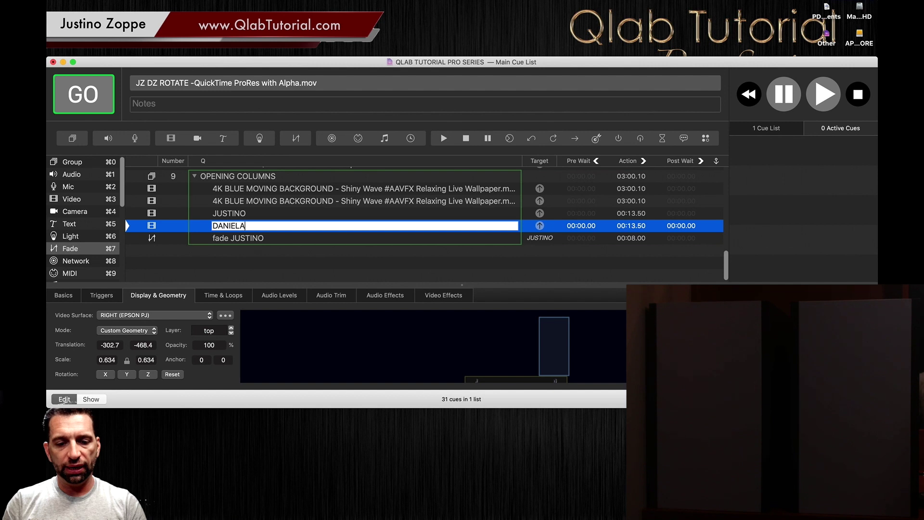
pyautogui.press('Return')
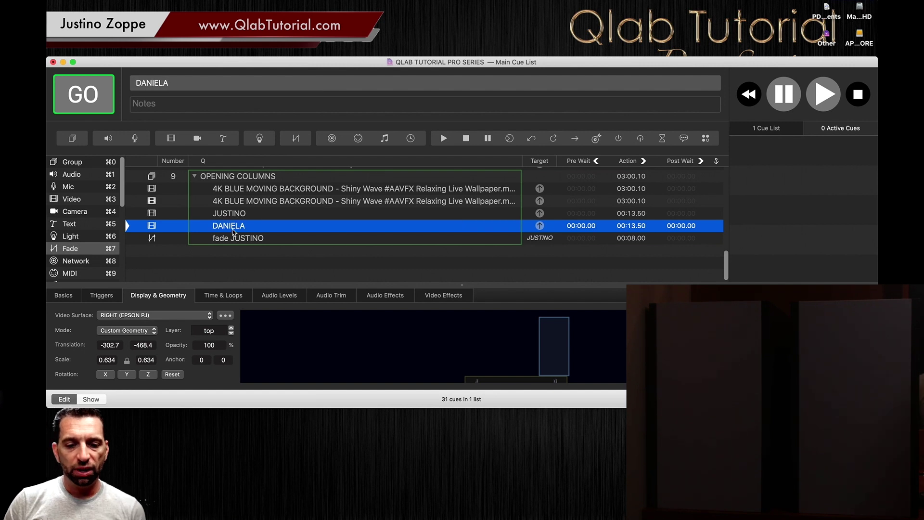
# Place the JUSTINO title below its column and adjust DANIELA's starting position.
pyautogui.click(228, 215)
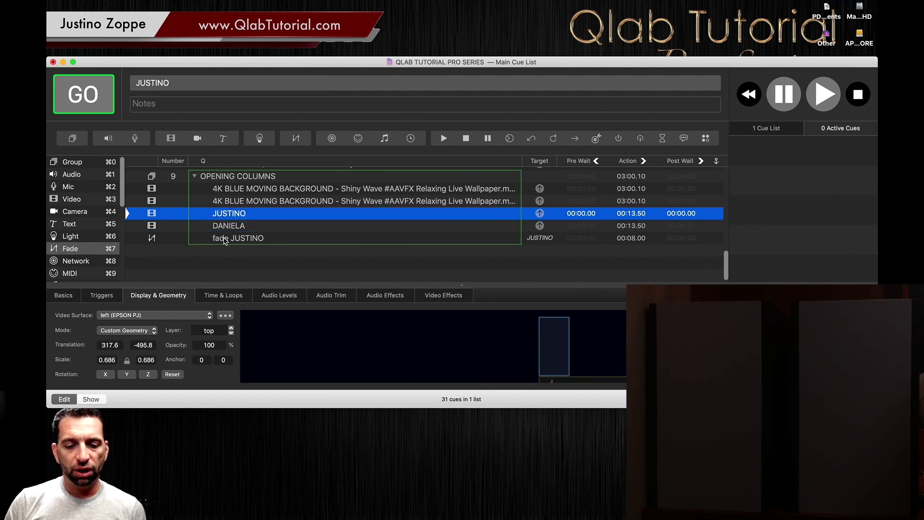
pyautogui.moveTo(347, 342); pyautogui.dragTo(348, 288)
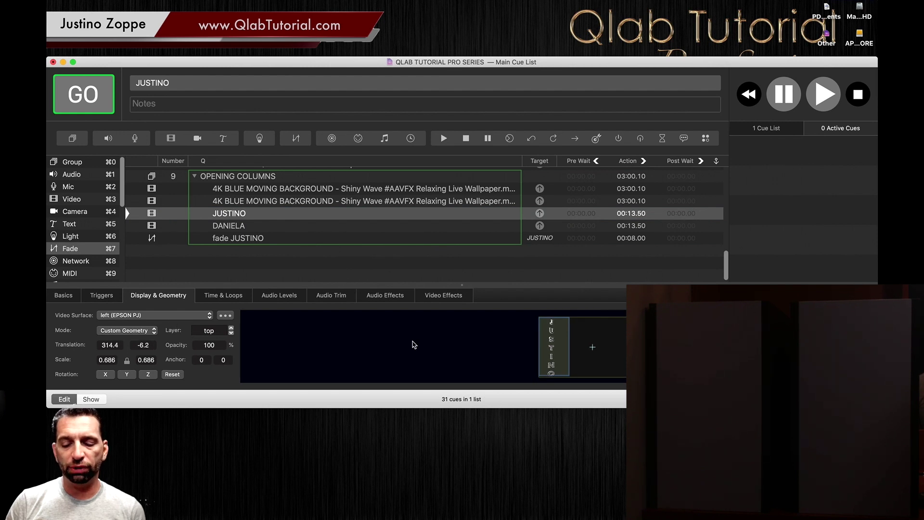
pyautogui.moveTo(432, 345); pyautogui.dragTo(431, 403)
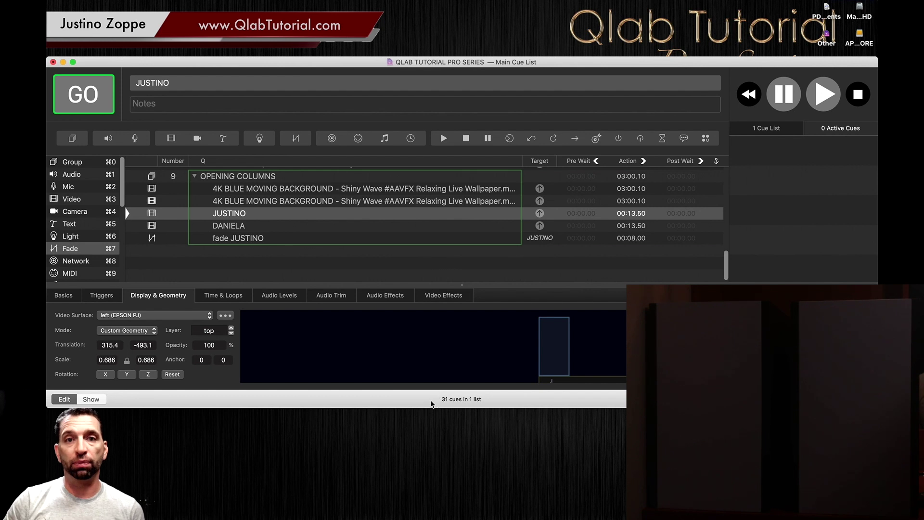
pyautogui.click(225, 227)
pyautogui.moveTo(384, 337)
pyautogui.mouseDown()
pyautogui.moveTo(381, 268)
pyautogui.moveTo(383, 337)
pyautogui.mouseUp()
# Set the fade JUSTINO cue's end translation to 327, -0.8.
pyautogui.click(244, 237)
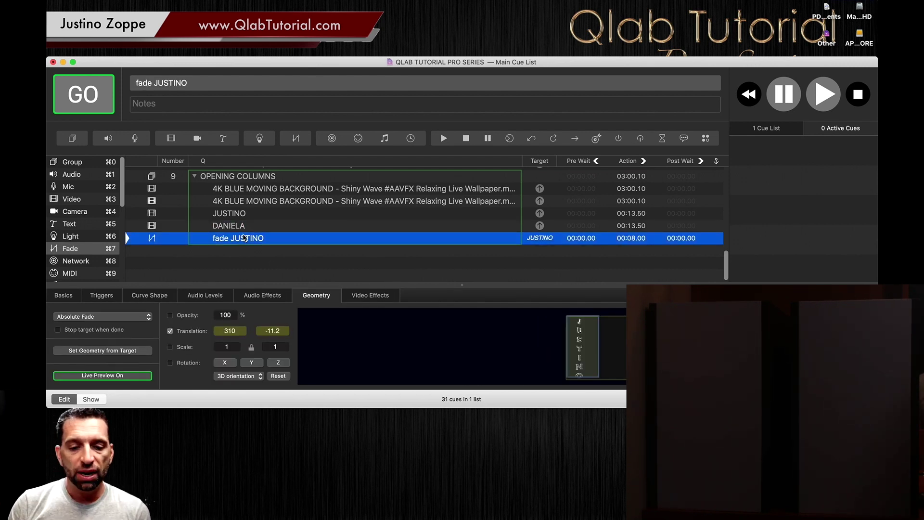
pyautogui.click(236, 214)
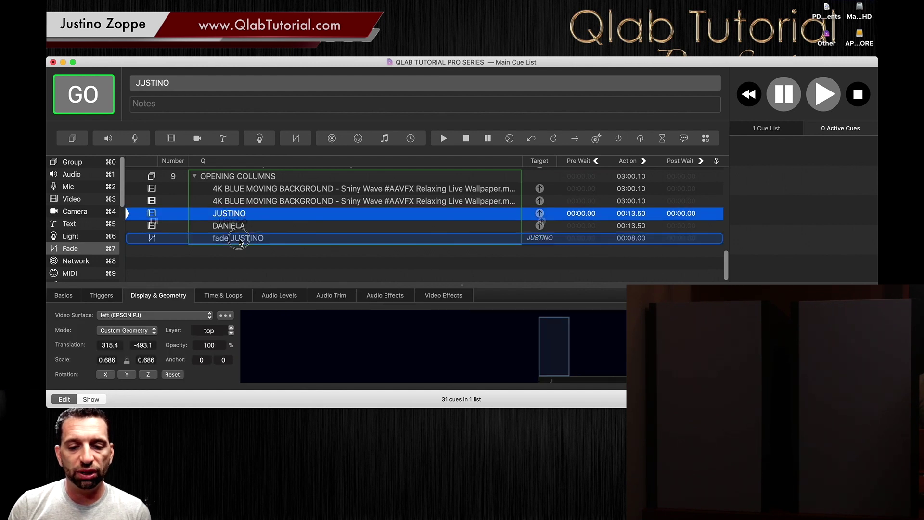
pyautogui.click(241, 238)
pyautogui.click(240, 238)
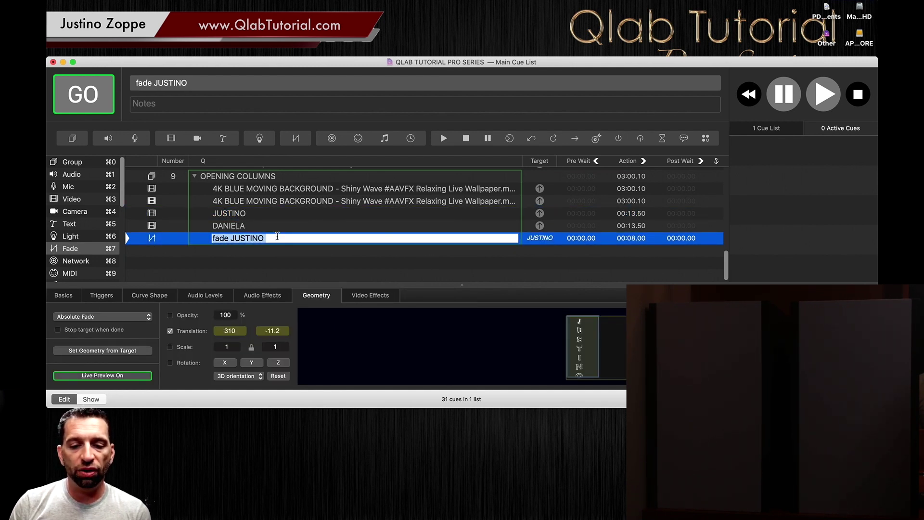
pyautogui.click(263, 255)
pyautogui.click(250, 240)
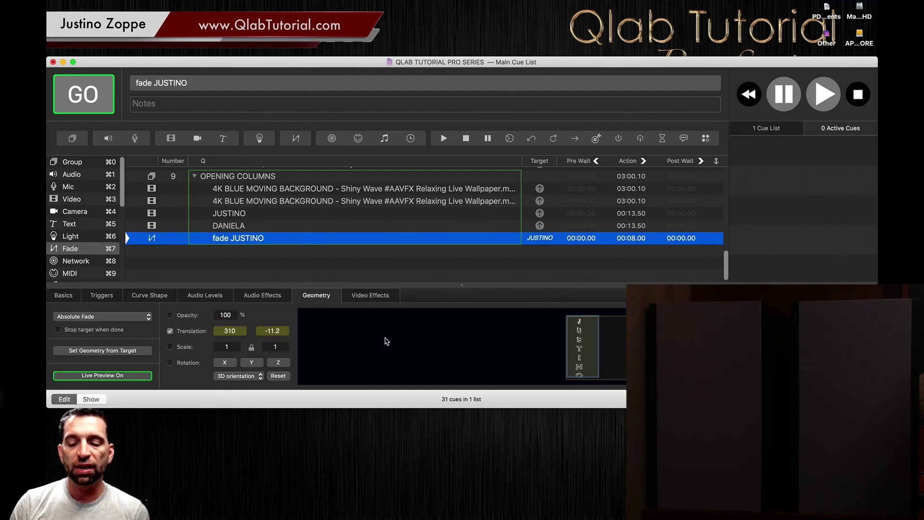
pyautogui.moveTo(423, 346)
pyautogui.mouseDown()
pyautogui.moveTo(423, 367)
pyautogui.moveTo(425, 347)
pyautogui.mouseUp()
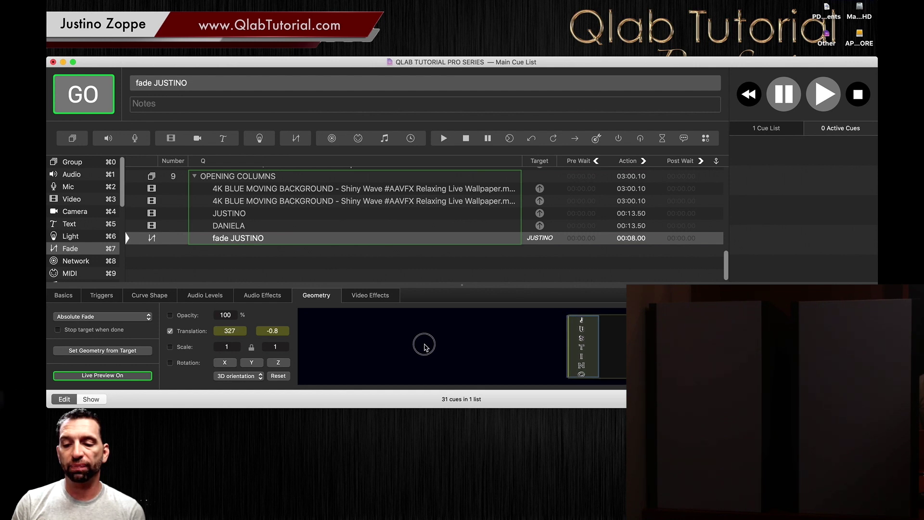
pyautogui.click(249, 238)
# Duplicate fade JUSTINO and retarget the copy to the DANIELA title.
pyautogui.press('super+d')
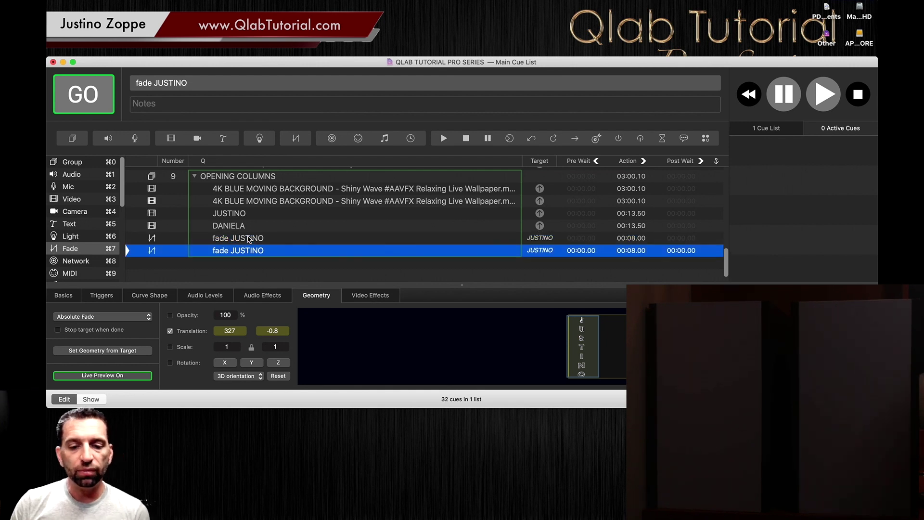
pyautogui.moveTo(236, 229); pyautogui.dragTo(239, 252)
pyautogui.moveTo(240, 252); pyautogui.dragTo(240, 252)
pyautogui.click(240, 251)
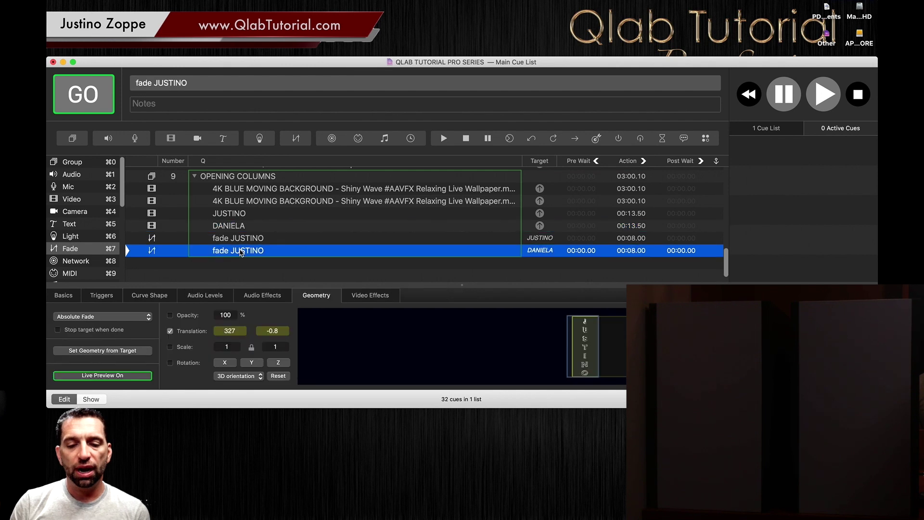
# Rename the copy fade DANIELA and set its end translation to -304.4, 2.8.
pyautogui.doubleClick(260, 250)
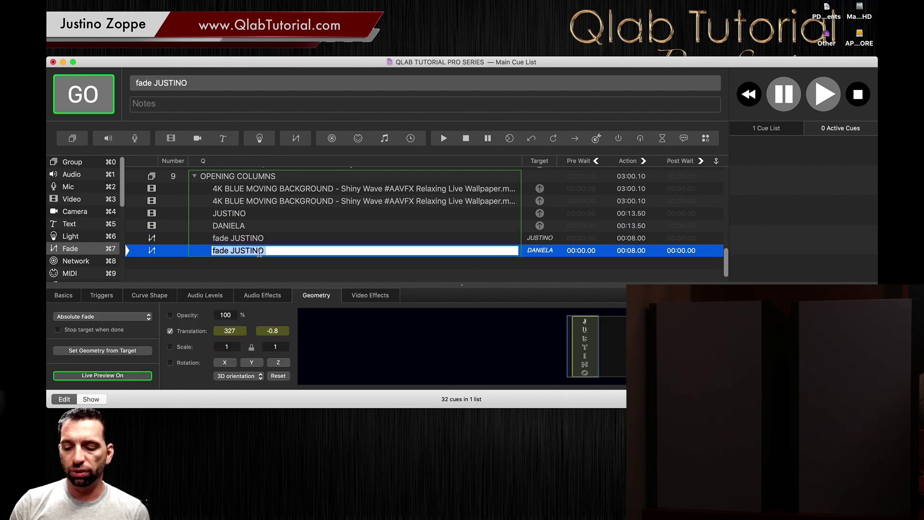
pyautogui.write('DANIELA')
pyautogui.press('Return')
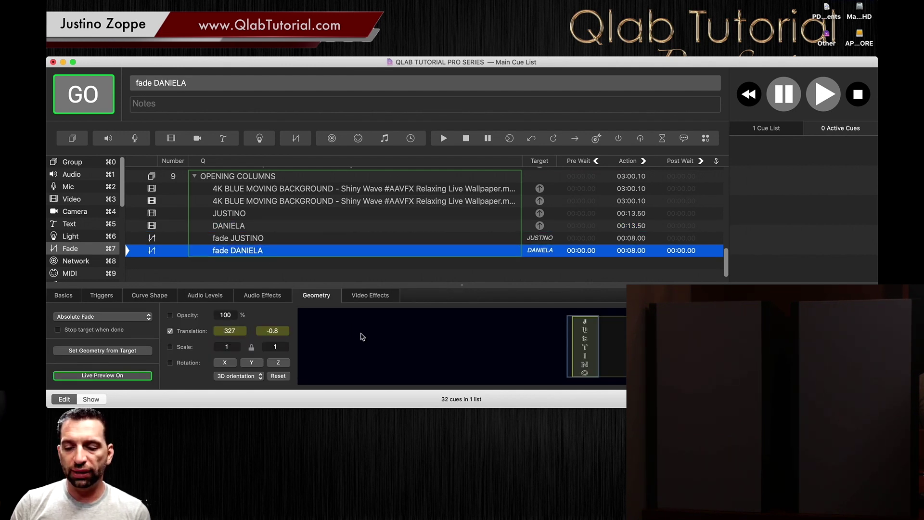
pyautogui.moveTo(363, 336); pyautogui.dragTo(278, 335)
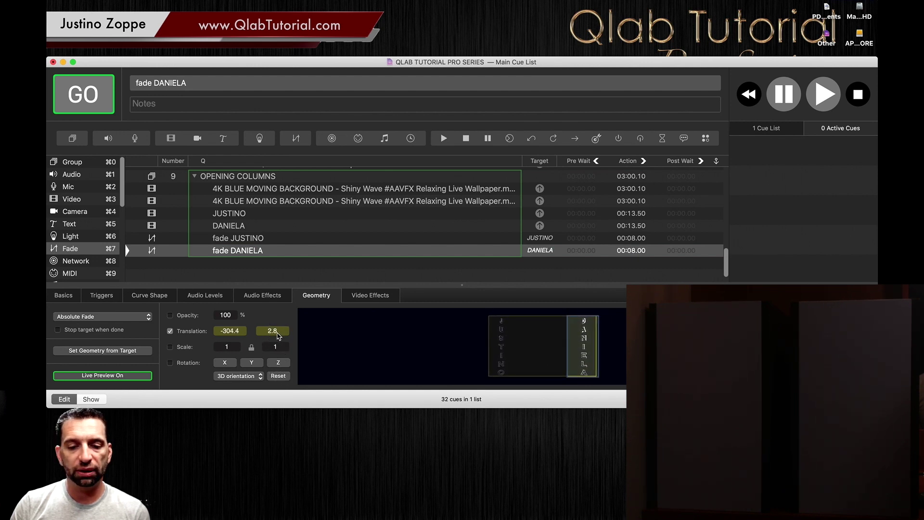
pyautogui.click(210, 268)
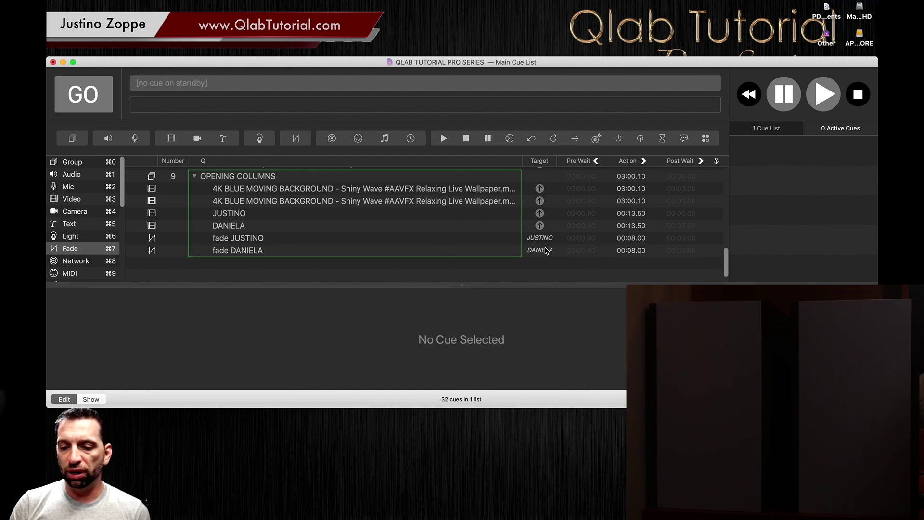
# Give fade JUSTINO and fade DANIELA each a 3-second pre wait.
pyautogui.doubleClick(581, 238)
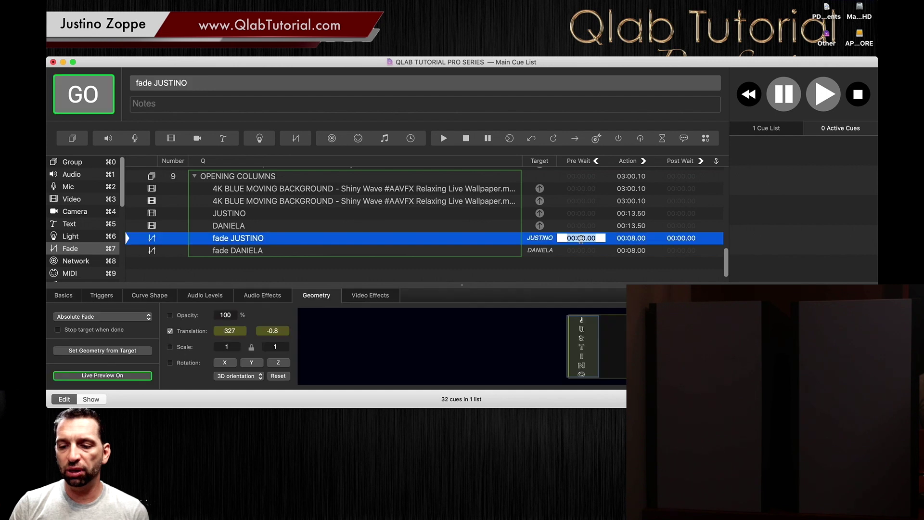
pyautogui.write('3')
pyautogui.press('Return')
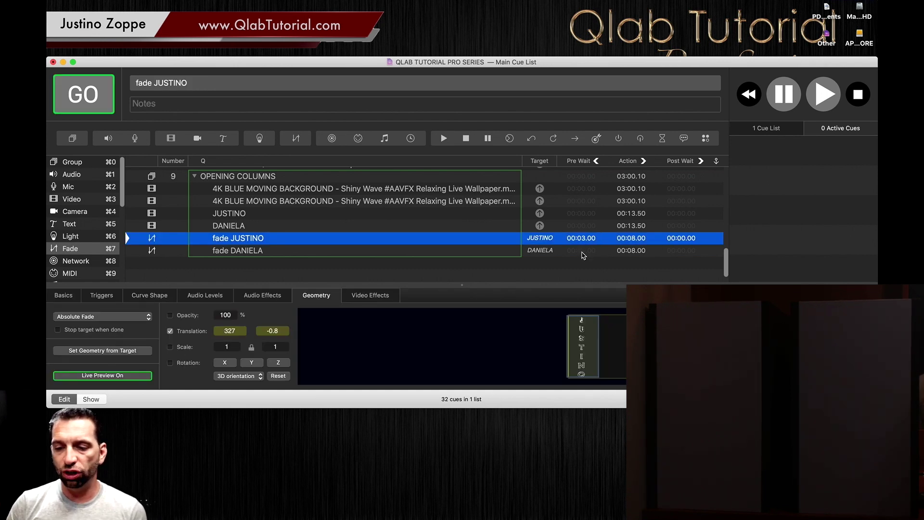
pyautogui.doubleClick(581, 250)
pyautogui.write('3')
pyautogui.press('Return')
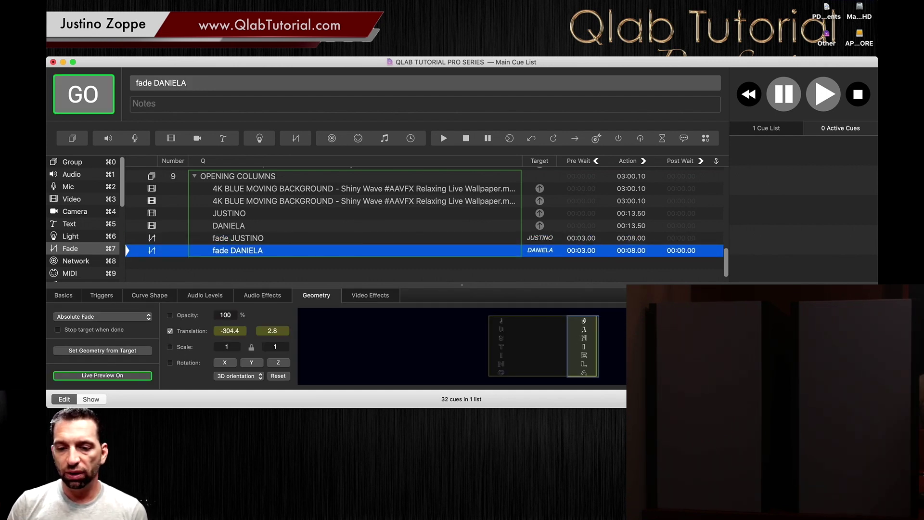
# Load and run the OPENING COLUMNS group, then stop all cues with a fade out.
pyautogui.click(270, 179)
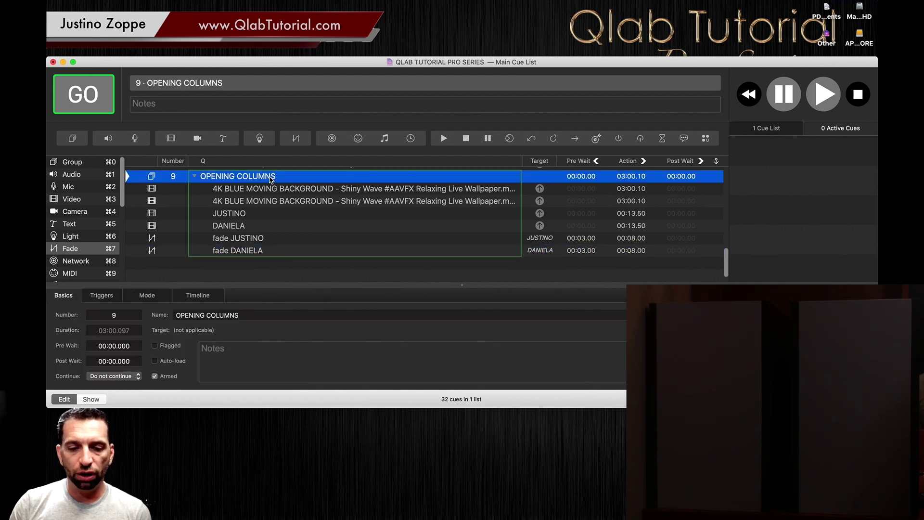
pyautogui.press('l')
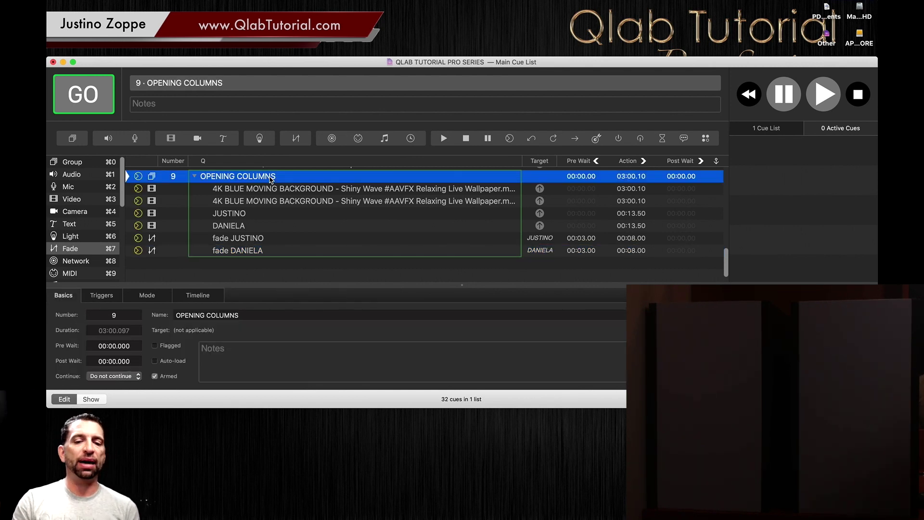
pyautogui.press('space')
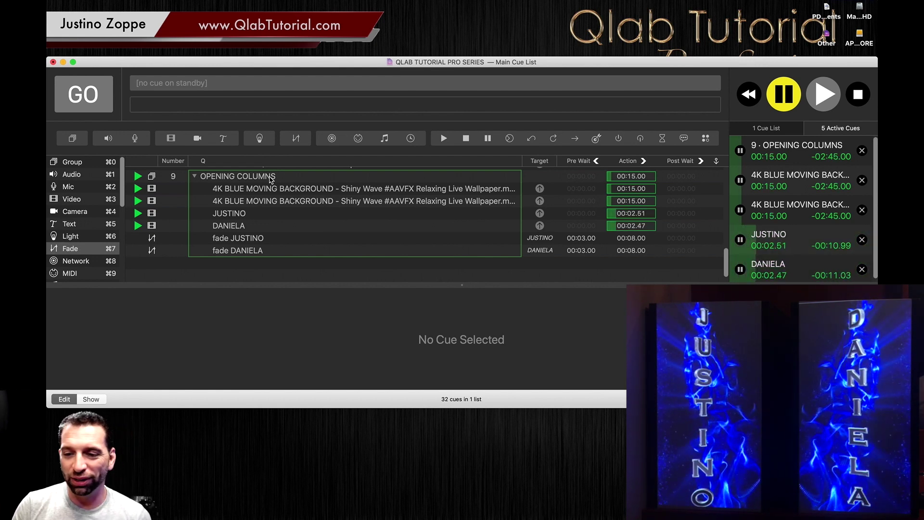
pyautogui.click(856, 95)
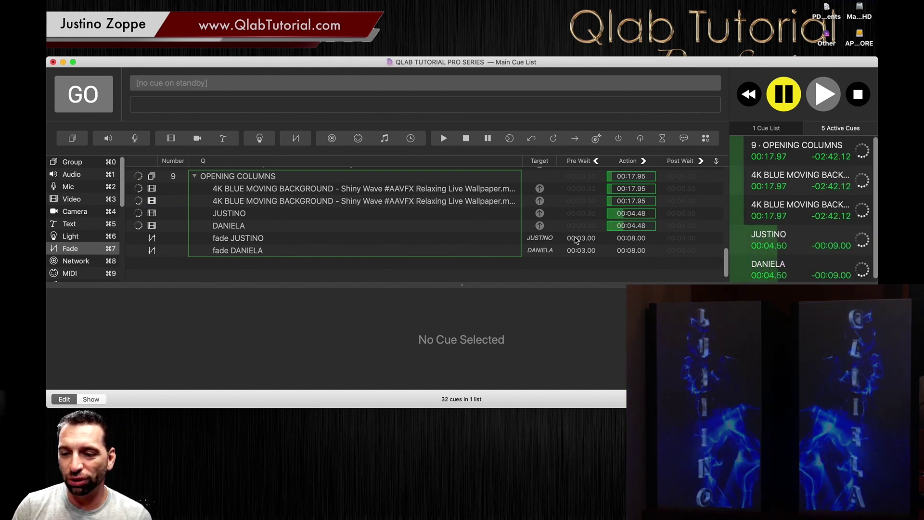
# Set the duration of fade JUSTINO and fade DANIELA to 15 seconds each.
pyautogui.doubleClick(631, 238)
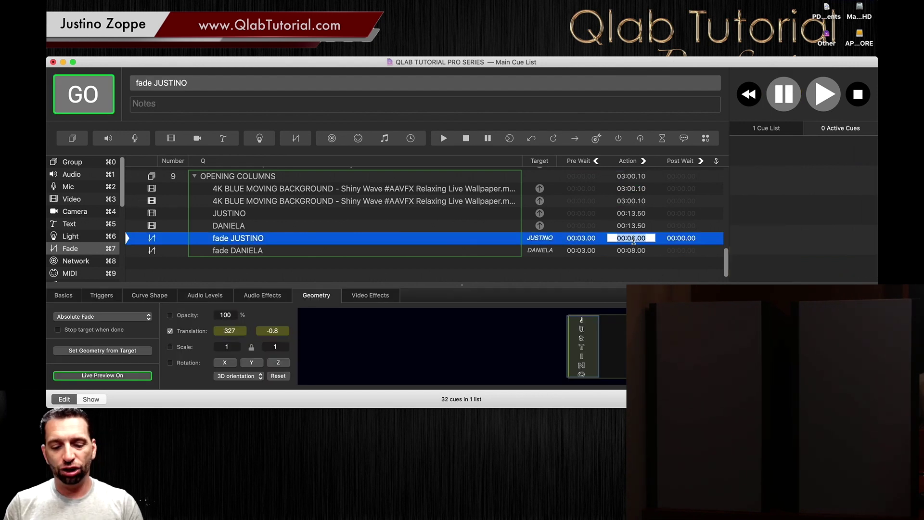
pyautogui.write('15')
pyautogui.press('Return')
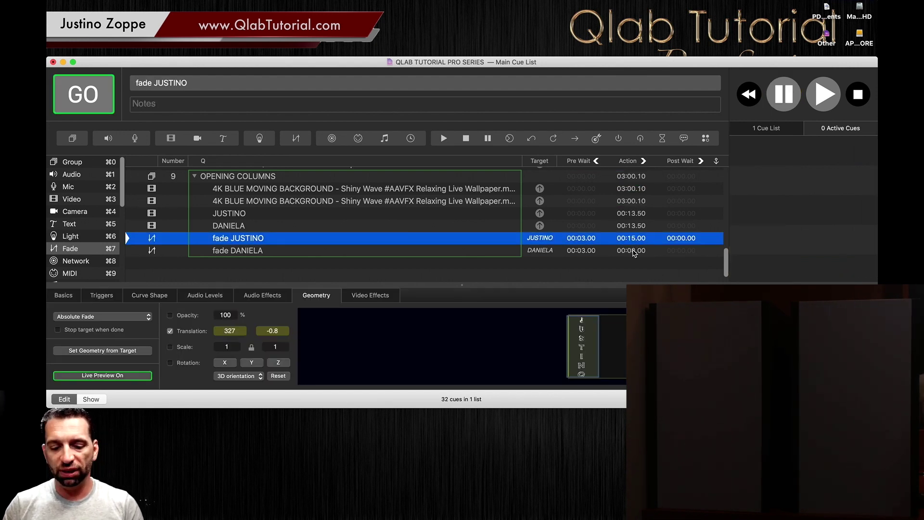
pyautogui.doubleClick(633, 251)
pyautogui.write('15')
pyautogui.press('Return')
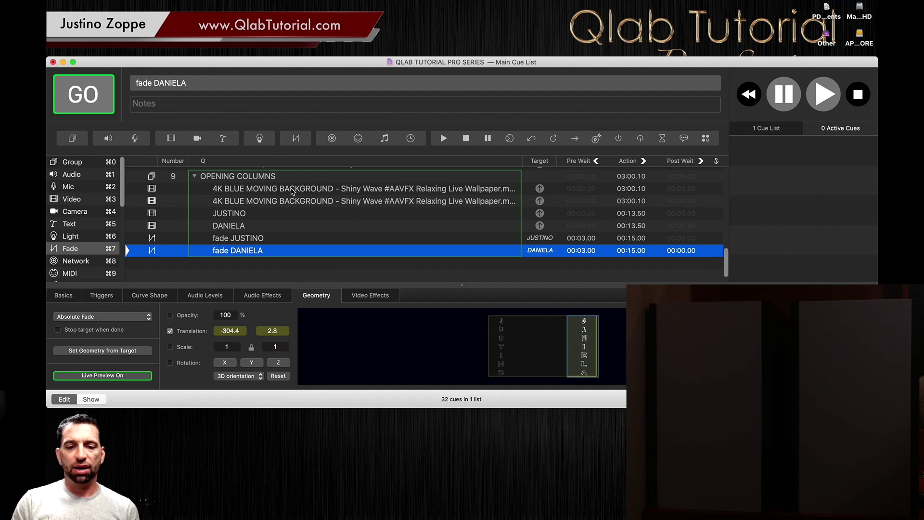
# Run the OPENING COLUMNS group as a test, then stop all cues.
pyautogui.click(279, 179)
pyautogui.press('space')
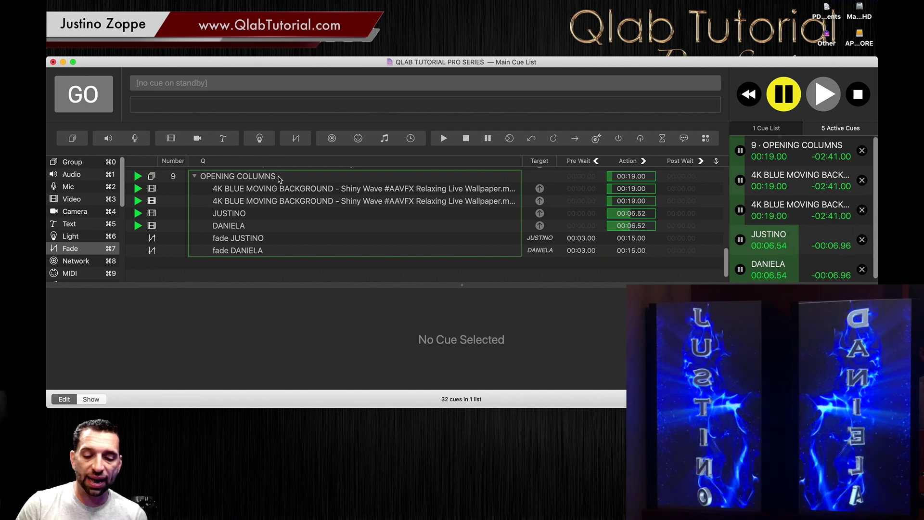
pyautogui.press('Escape')
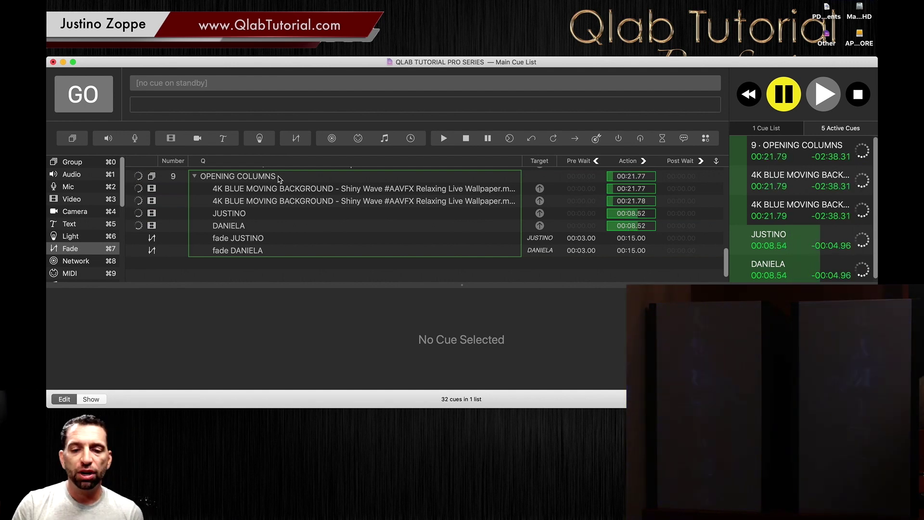
pyautogui.click(279, 177)
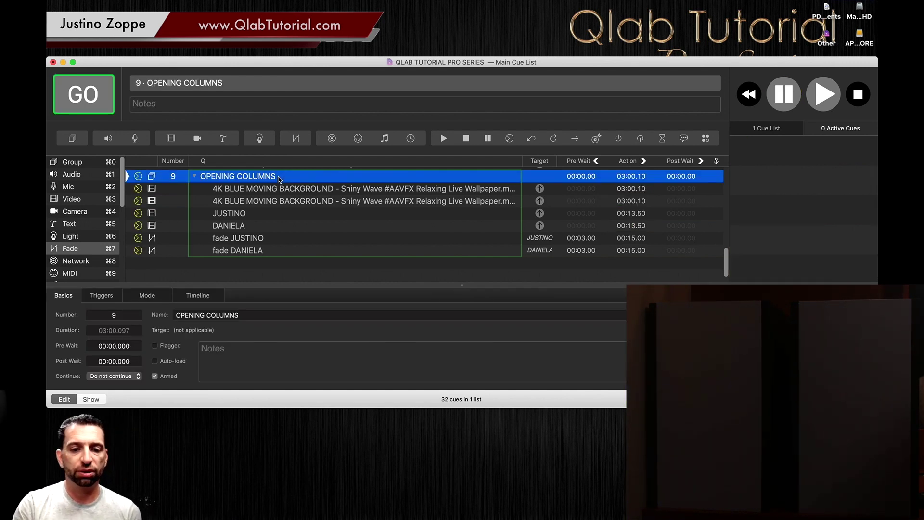
# Replay and stop OPENING COLUMNS, then select both blue background video cues.
pyautogui.press('space')
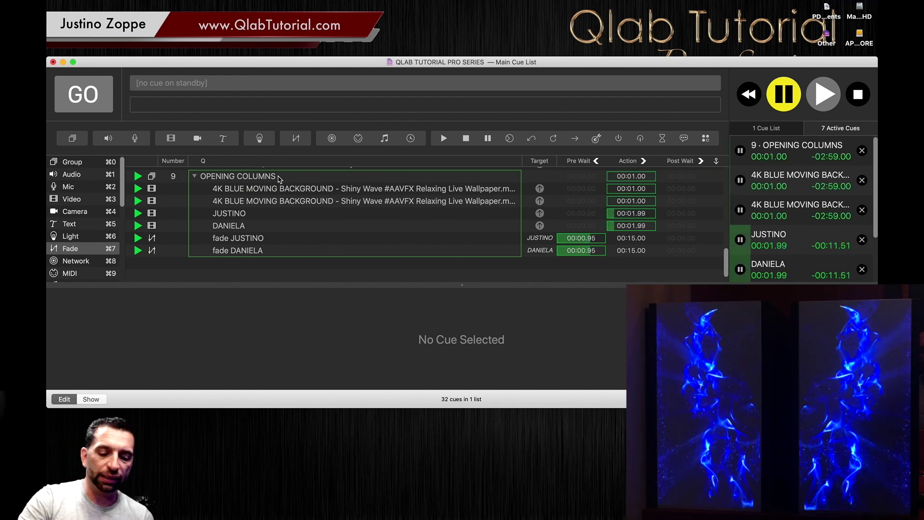
pyautogui.press('Escape')
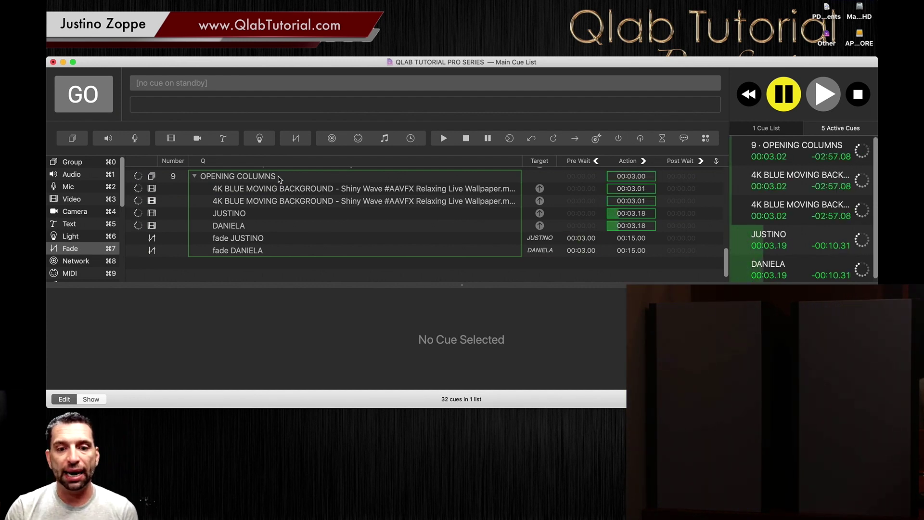
pyautogui.click(253, 190)
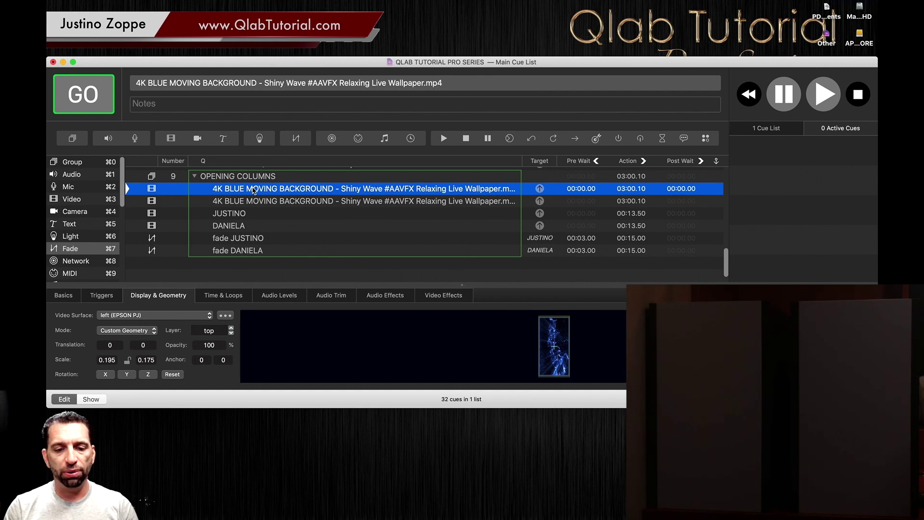
pyautogui.keyDown('shift'); pyautogui.click(251, 201); pyautogui.keyUp('shift')
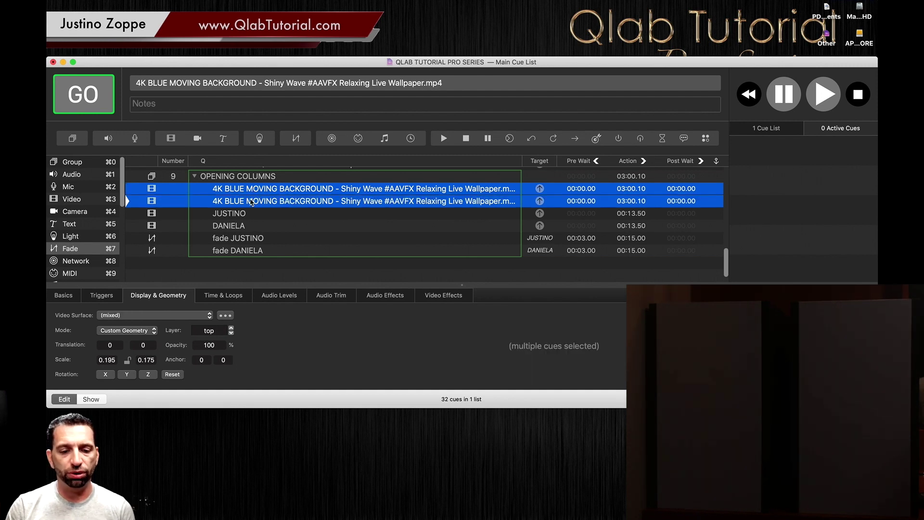
# Set both backgrounds' starting opacity to 0% and add a new fade cue below them.
pyautogui.click(211, 343)
pyautogui.write('90')
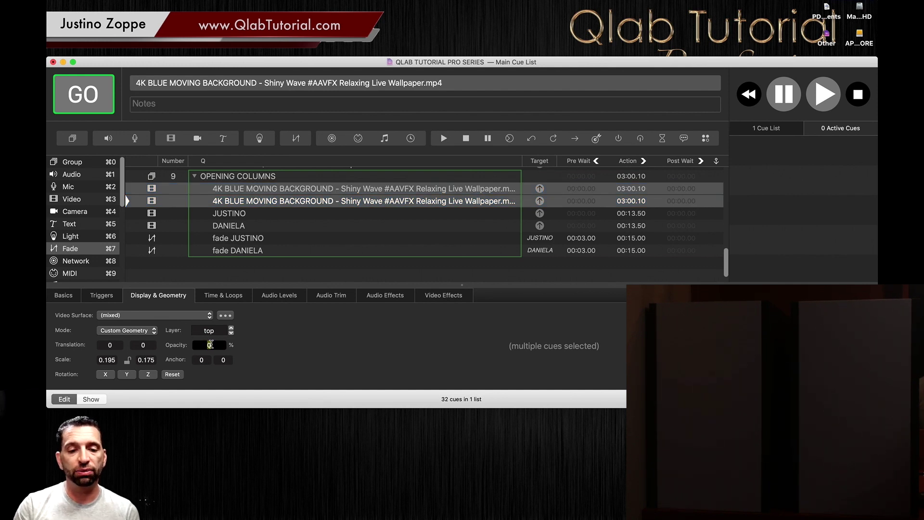
pyautogui.moveTo(58, 250); pyautogui.dragTo(200, 212)
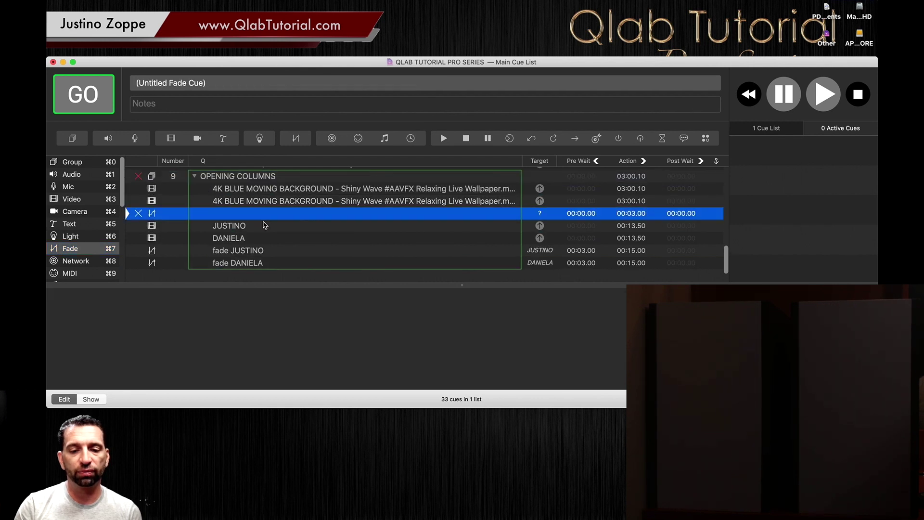
# Target the new fade at the first blue background video, fading opacity to 100%.
pyautogui.click(248, 190)
pyautogui.click(237, 216)
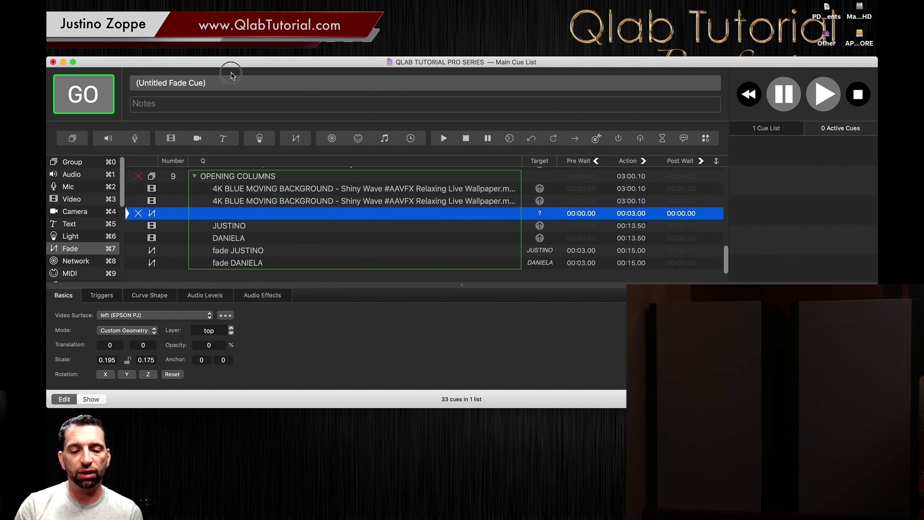
pyautogui.click(238, 188)
pyautogui.moveTo(237, 188); pyautogui.dragTo(272, 212)
pyautogui.click(273, 213)
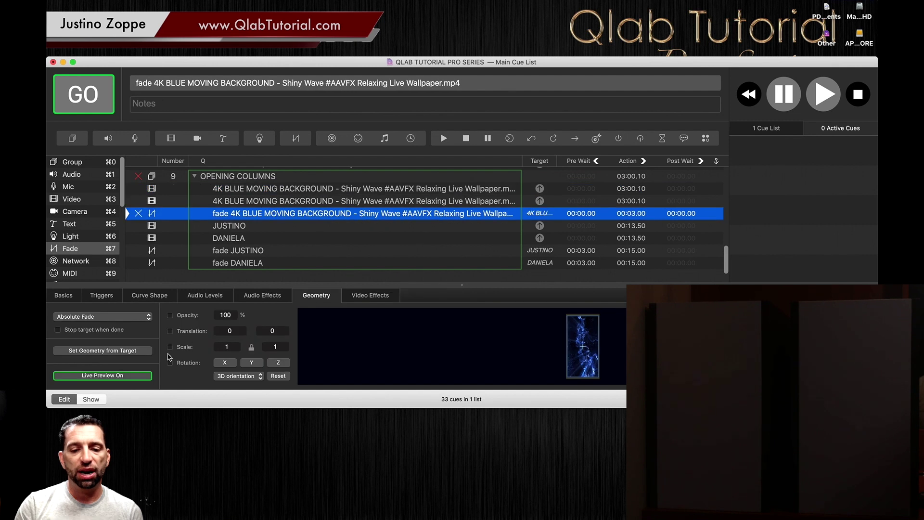
pyautogui.click(225, 315)
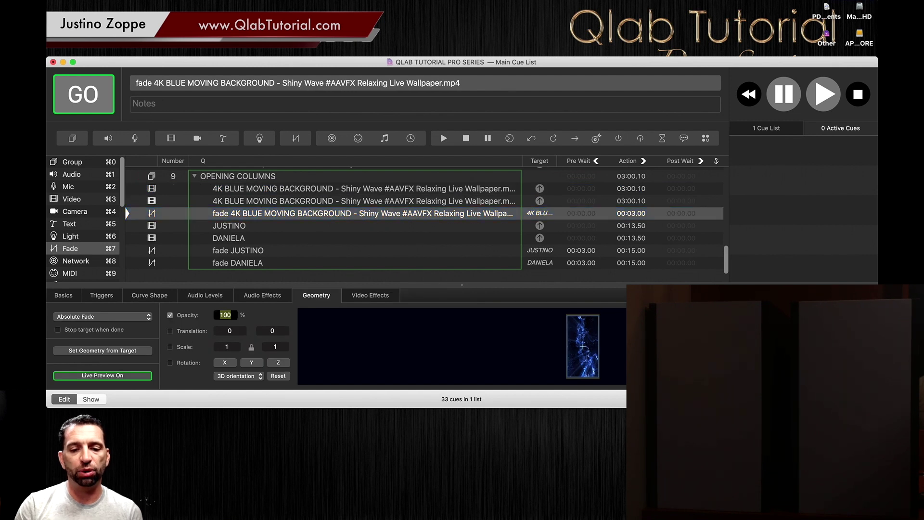
pyautogui.click(245, 215)
# Duplicate the fade for the second background video and set both fade durations to 4 seconds.
pyautogui.press('super+d')
pyautogui.click(250, 201)
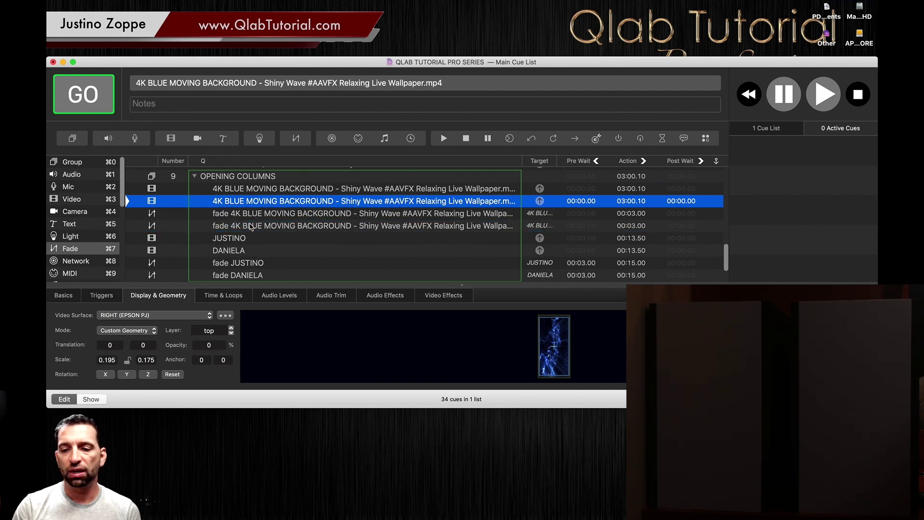
pyautogui.doubleClick(629, 213)
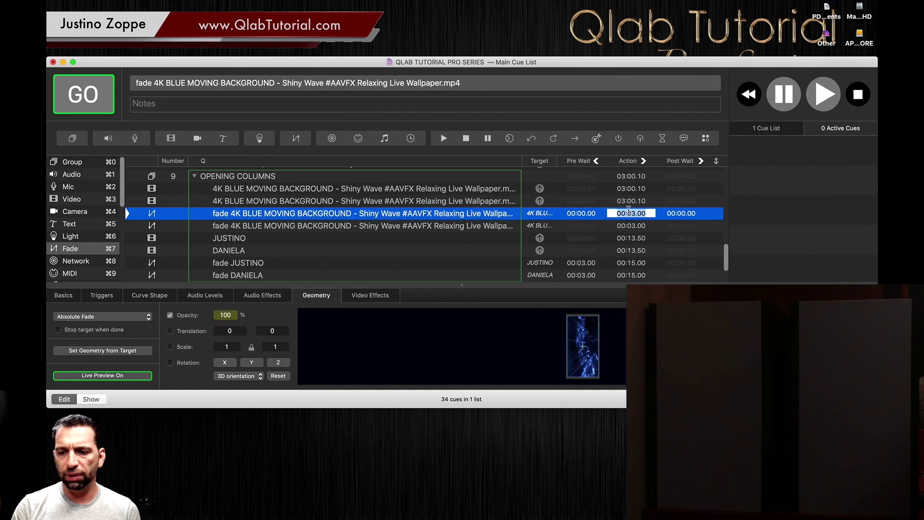
pyautogui.write('4')
pyautogui.press('Return')
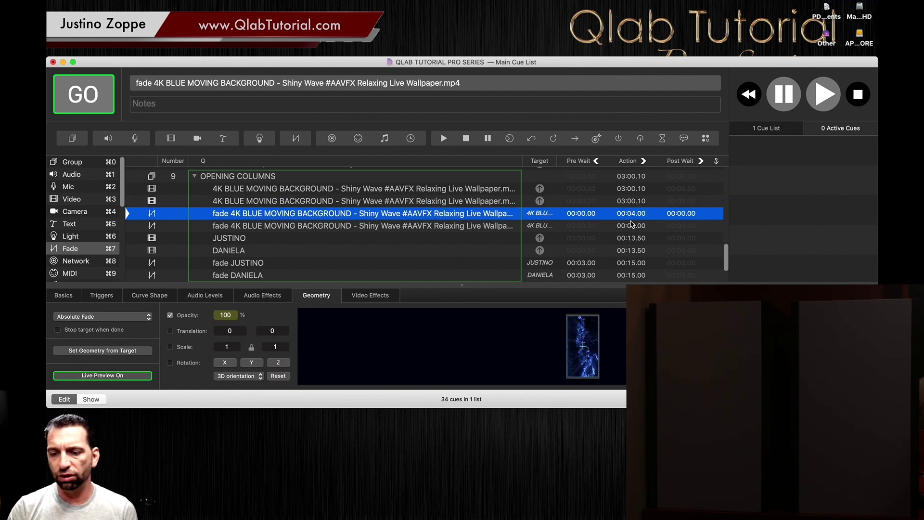
pyautogui.doubleClick(630, 226)
pyautogui.write('4')
pyautogui.press('Return')
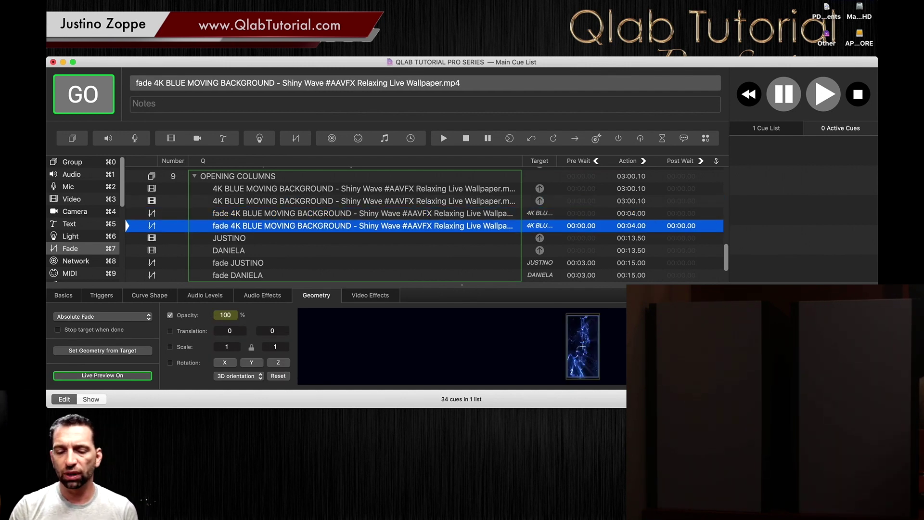
pyautogui.click(365, 178)
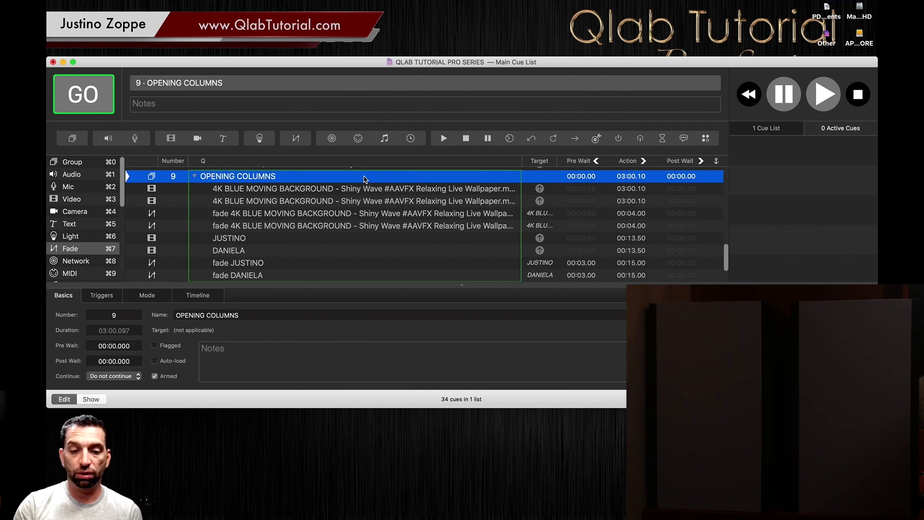
# Load and run OPENING COLUMNS to watch the blue backgrounds fade in before the titles.
pyautogui.press('l')
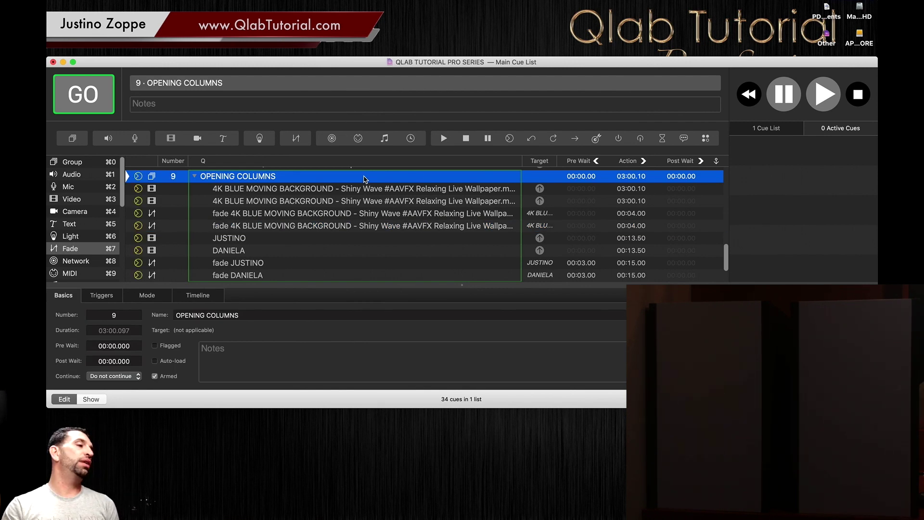
pyautogui.press('space')
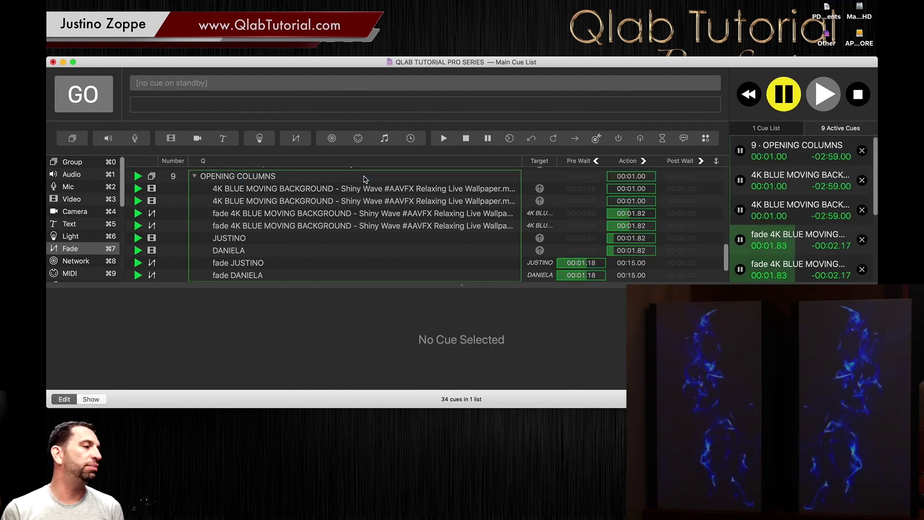